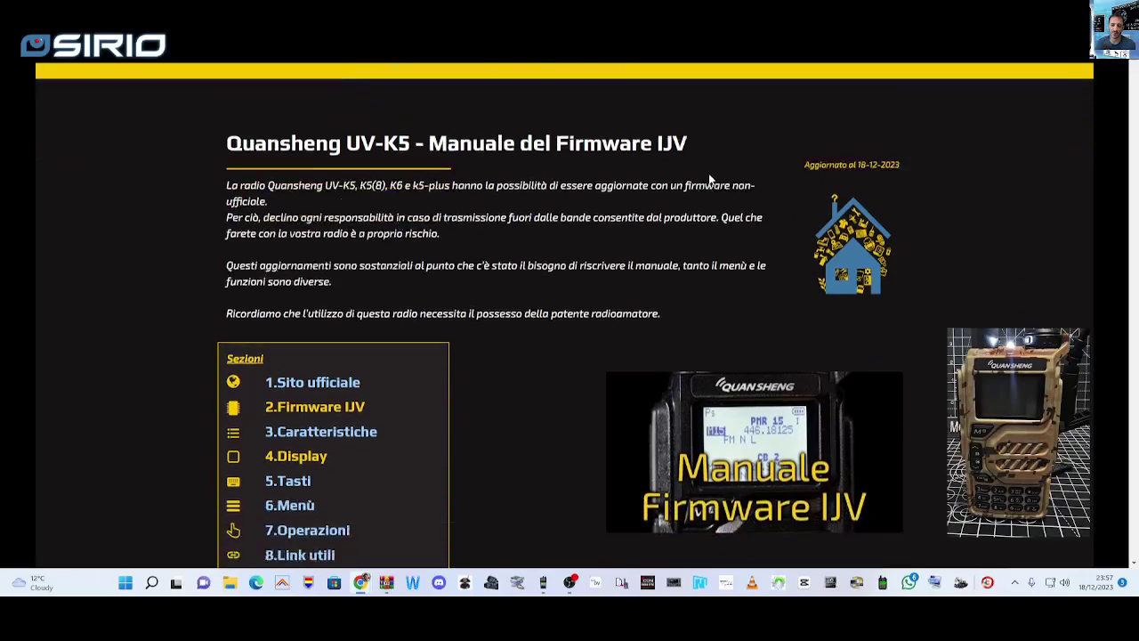
Download the FIRMWARE_IJV_V2.5R2 file from section 2.1 of the Quansheng UV-K5 IJV firmware manual.
scroll(713, 181, "up", 2)
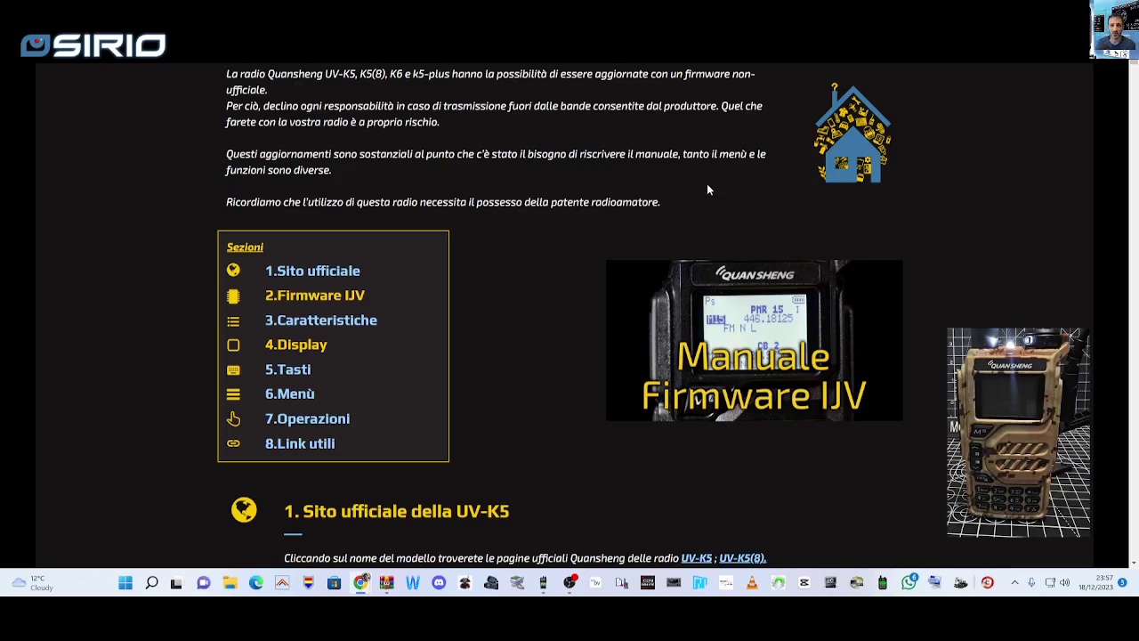
scroll(707, 189, "up", 2)
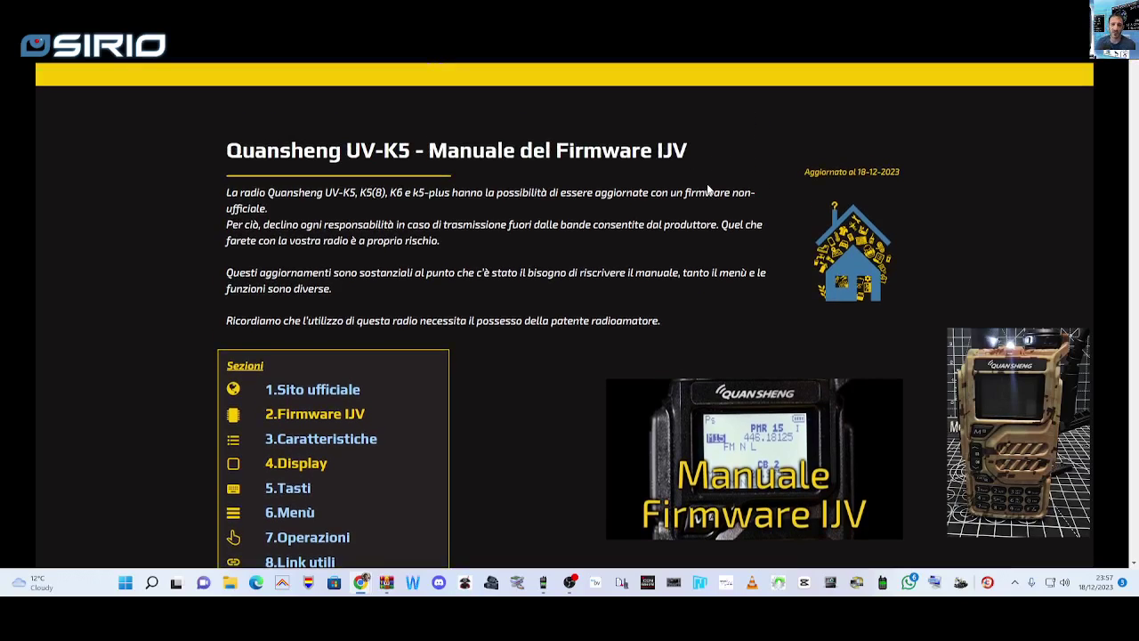
scroll(707, 189, "down", 3)
scroll(708, 189, "up", 2)
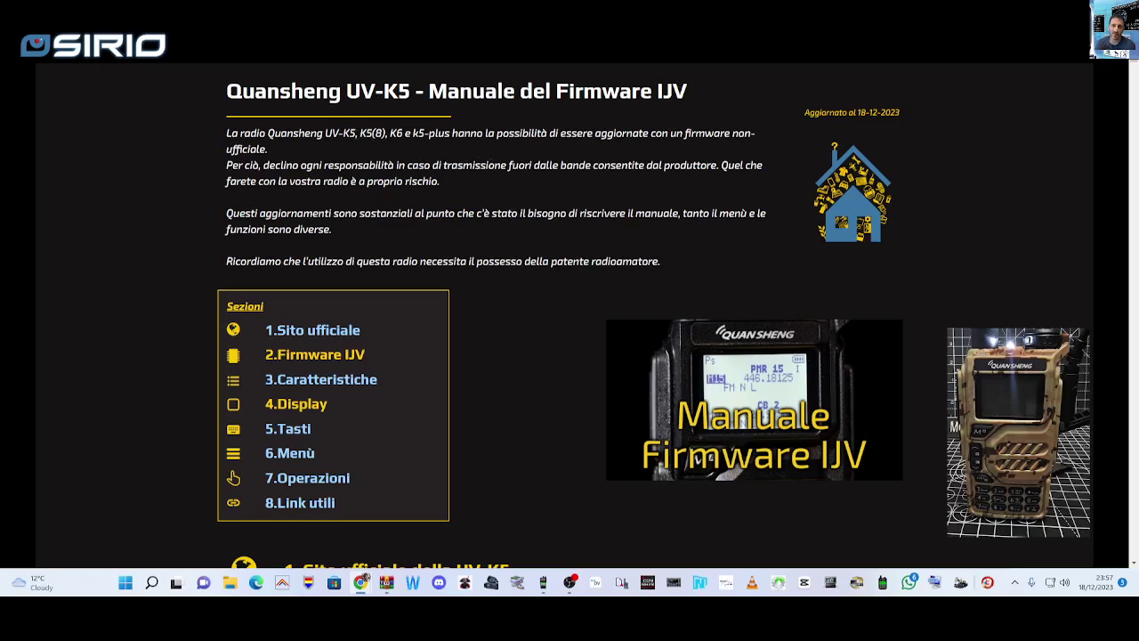
scroll(713, 459, "down", 10)
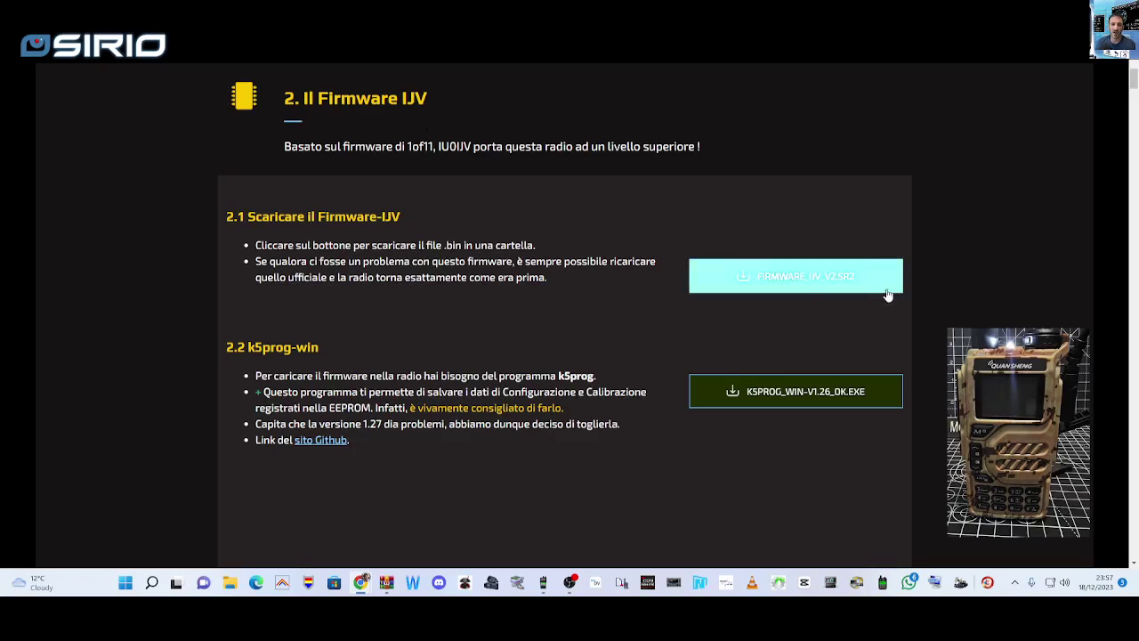
left_click(809, 283)
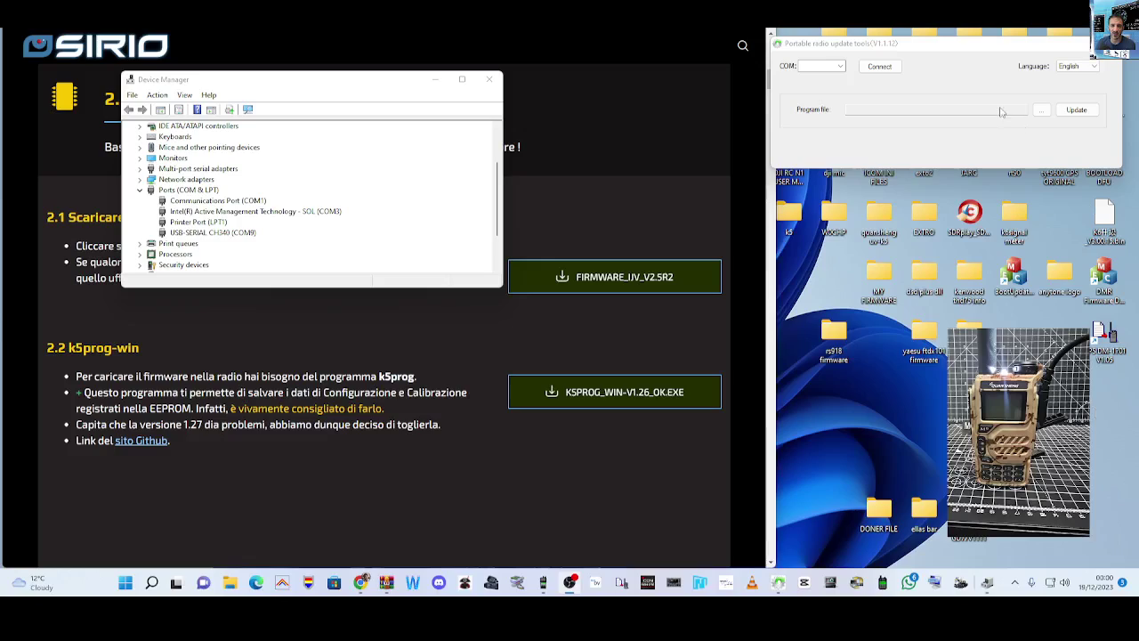
Switch to Portable radio update tools and connect to the radio on port COM9.
key("alt+Tab")
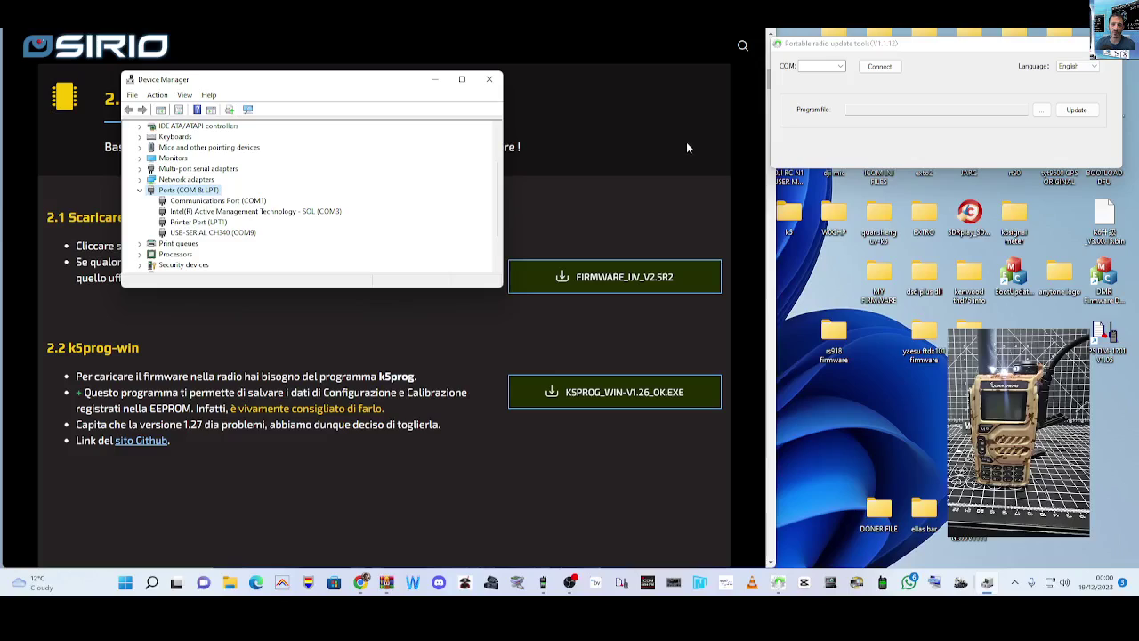
left_click(839, 67)
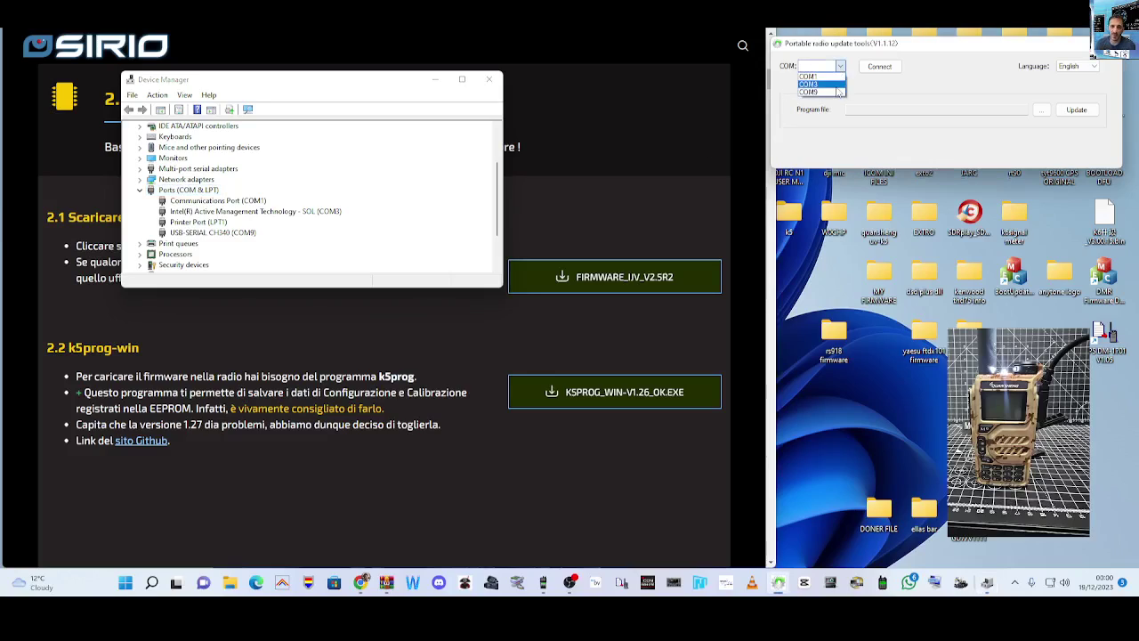
left_click(814, 92)
left_click(879, 67)
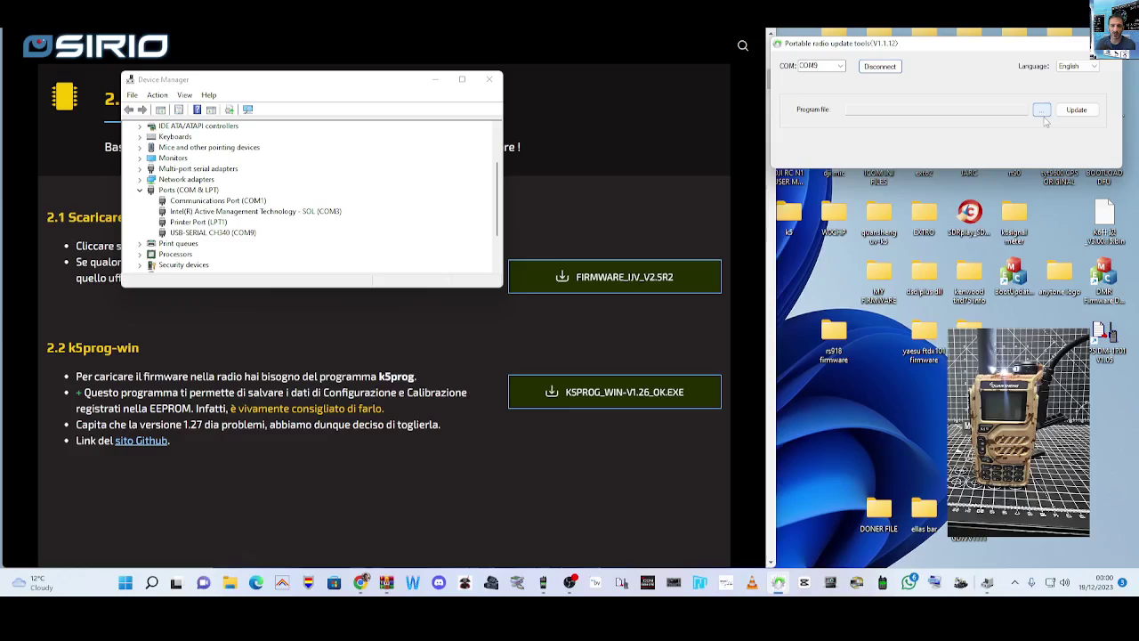
Load firmware_IJV_v2.5R2 (1).bin from the Downloads folder as the program file and flash it to the radio.
left_click(1041, 110)
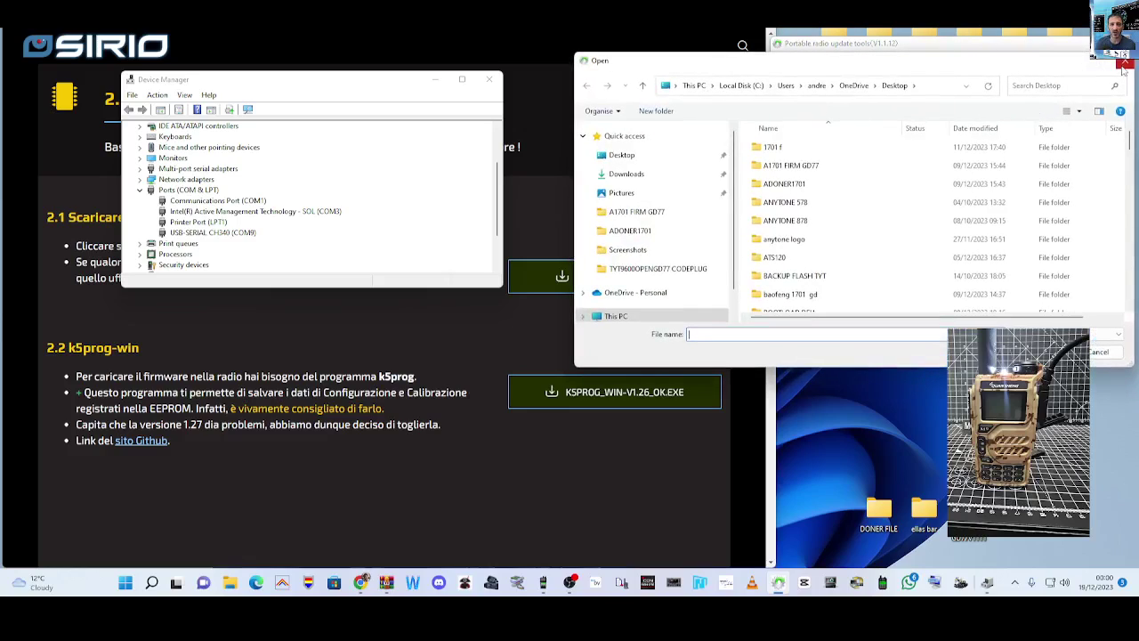
left_click(1125, 60)
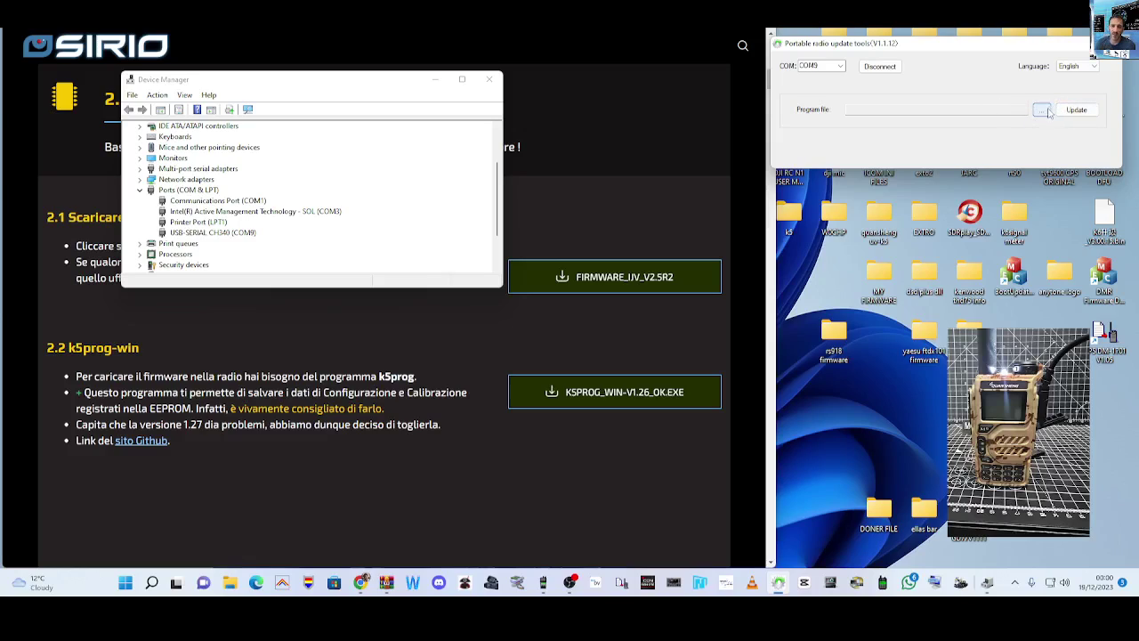
left_click(1041, 110)
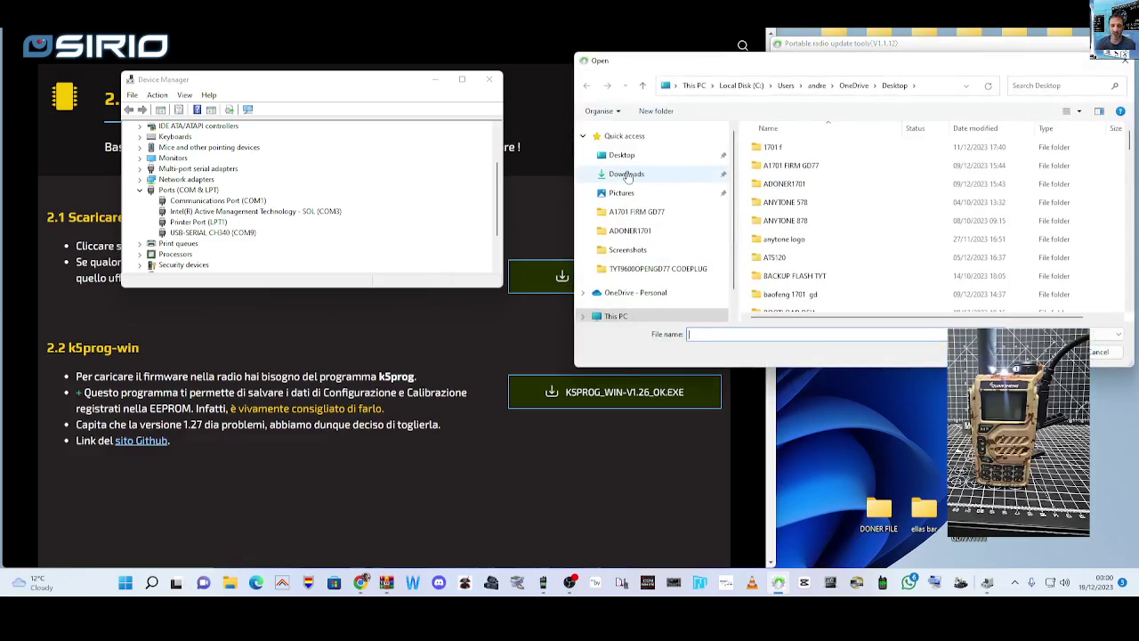
left_click(630, 174)
double_click(788, 167)
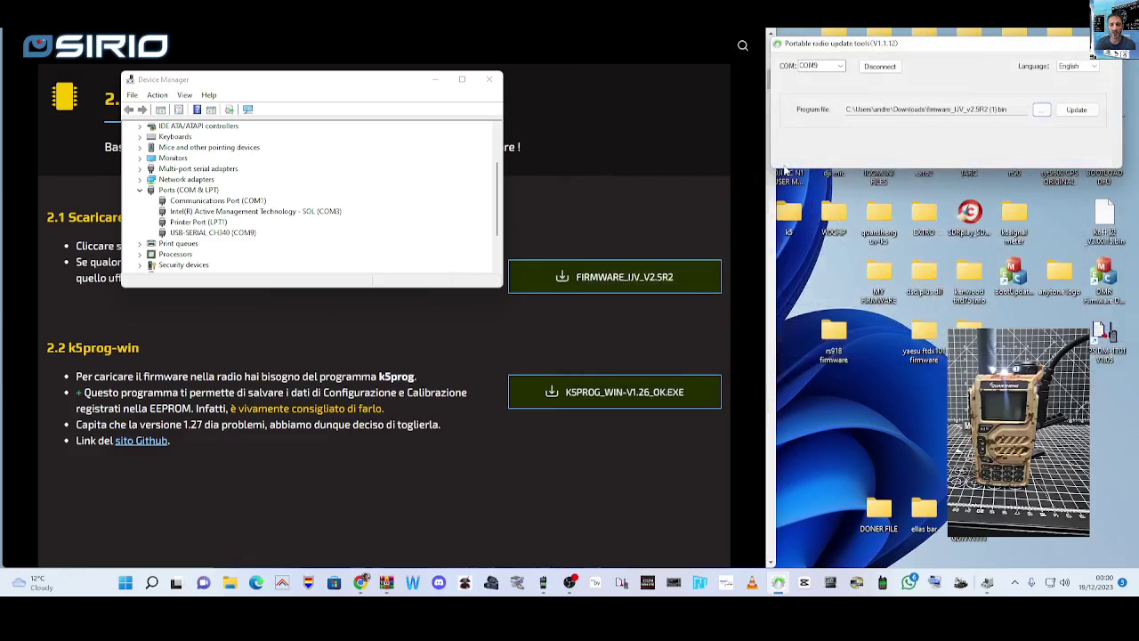
left_click(1080, 115)
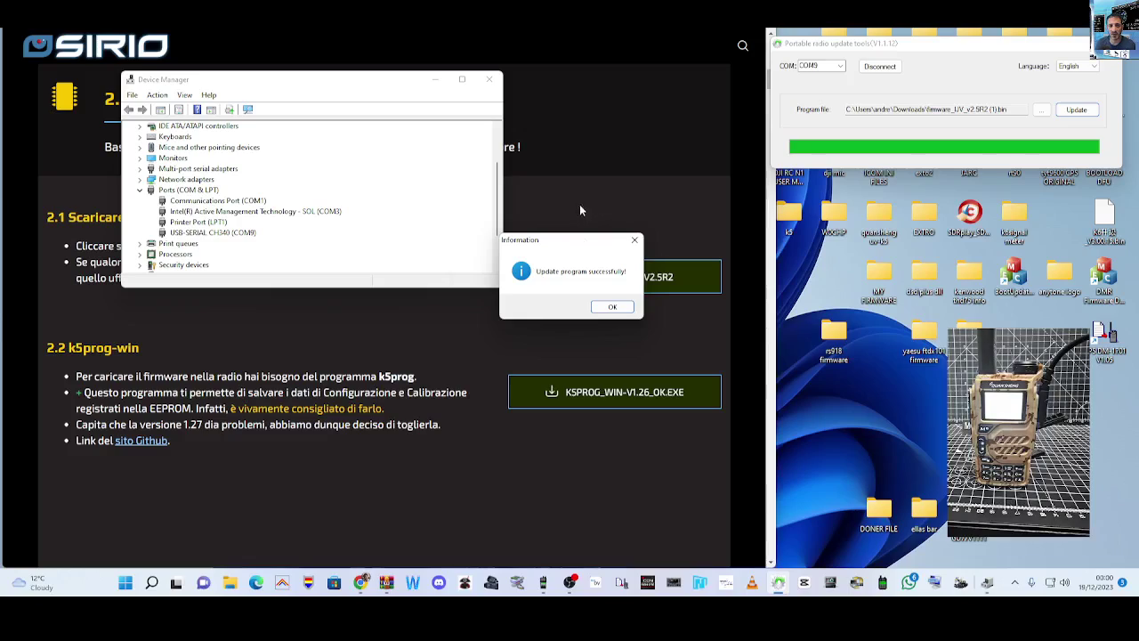
left_click(613, 307)
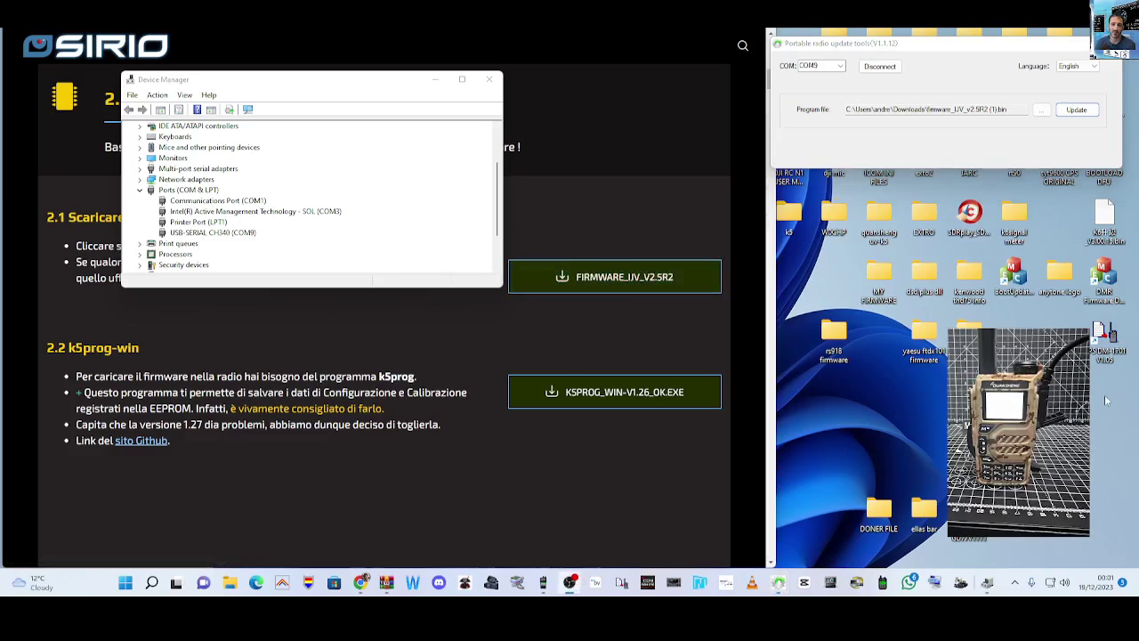
Return to the manual page in the browser, download KSPROG_WIN-V1.26_OK.EXE and run it despite the SmartScreen block.
left_click(577, 583)
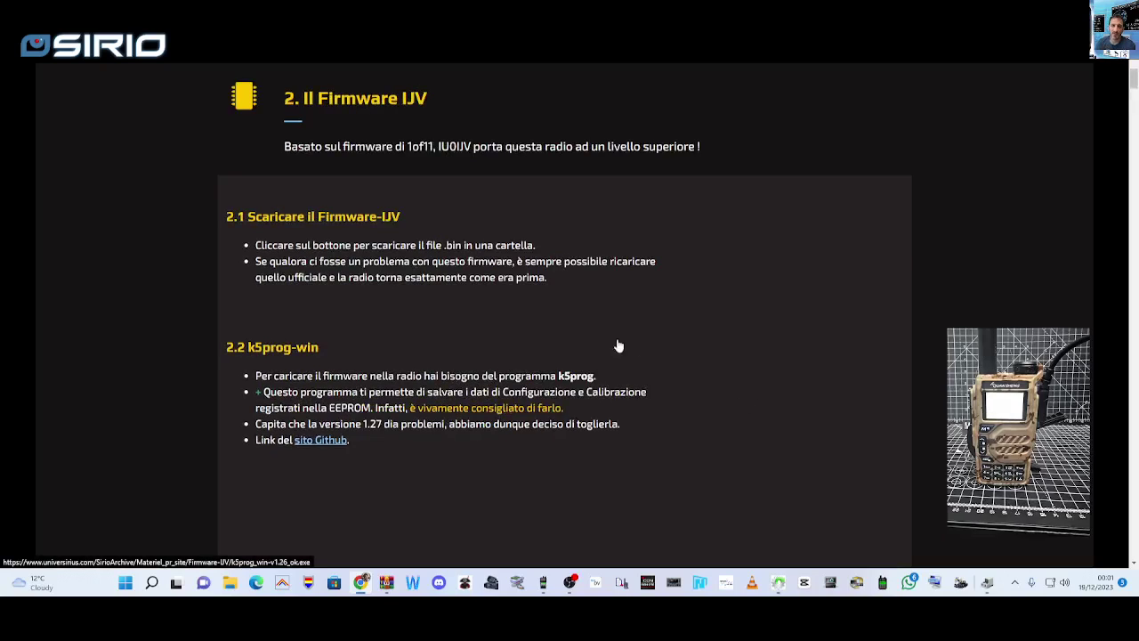
left_click(785, 394)
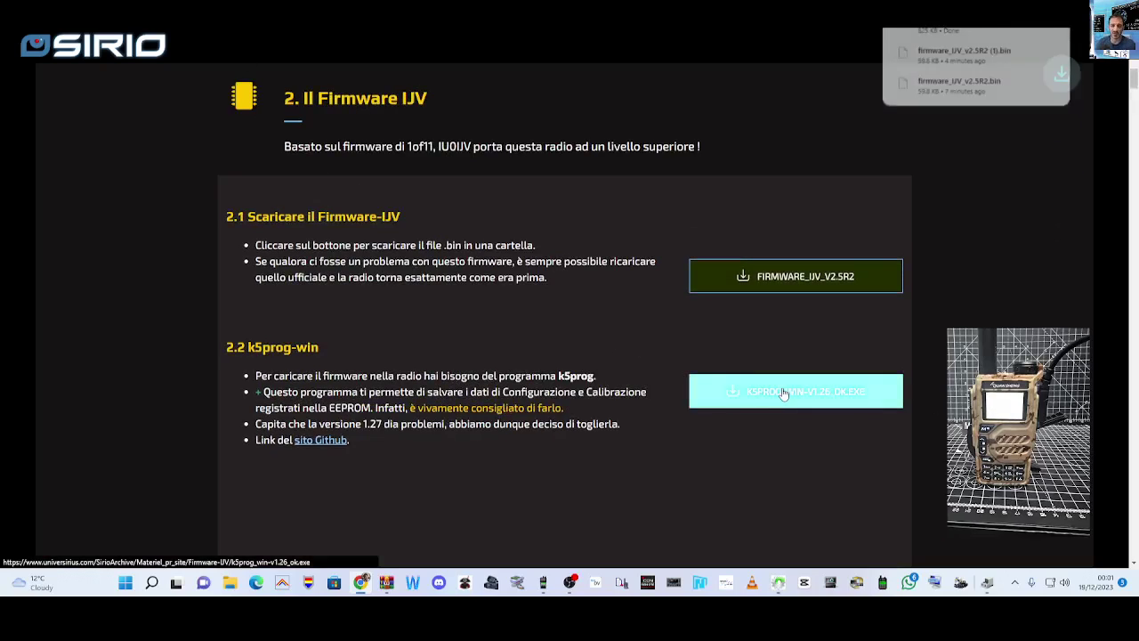
left_click(950, 30)
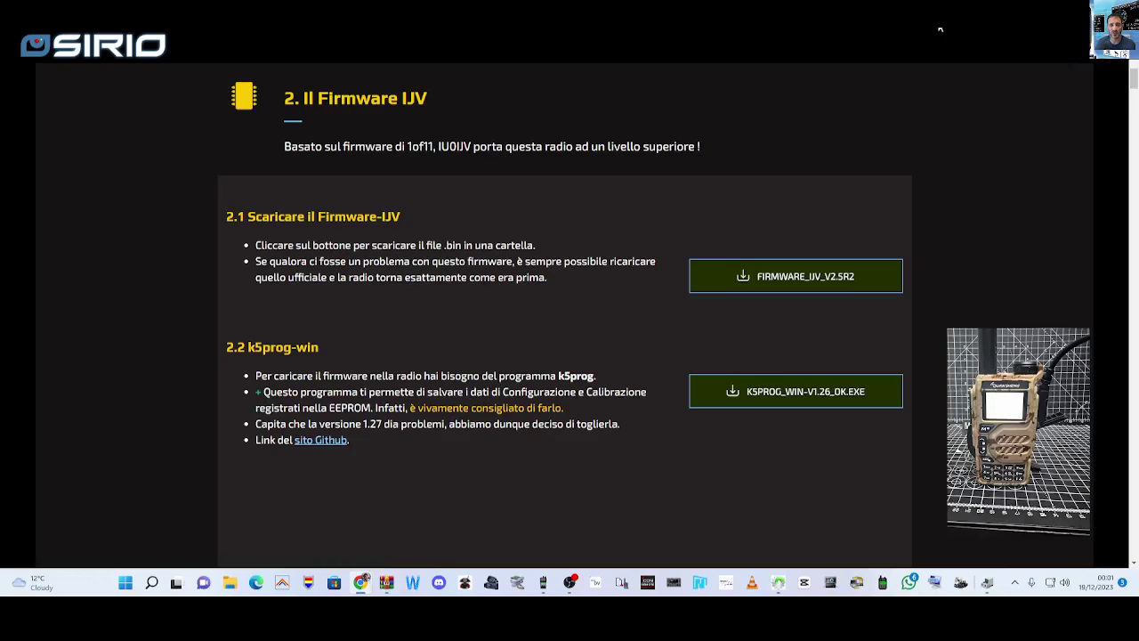
left_click(451, 182)
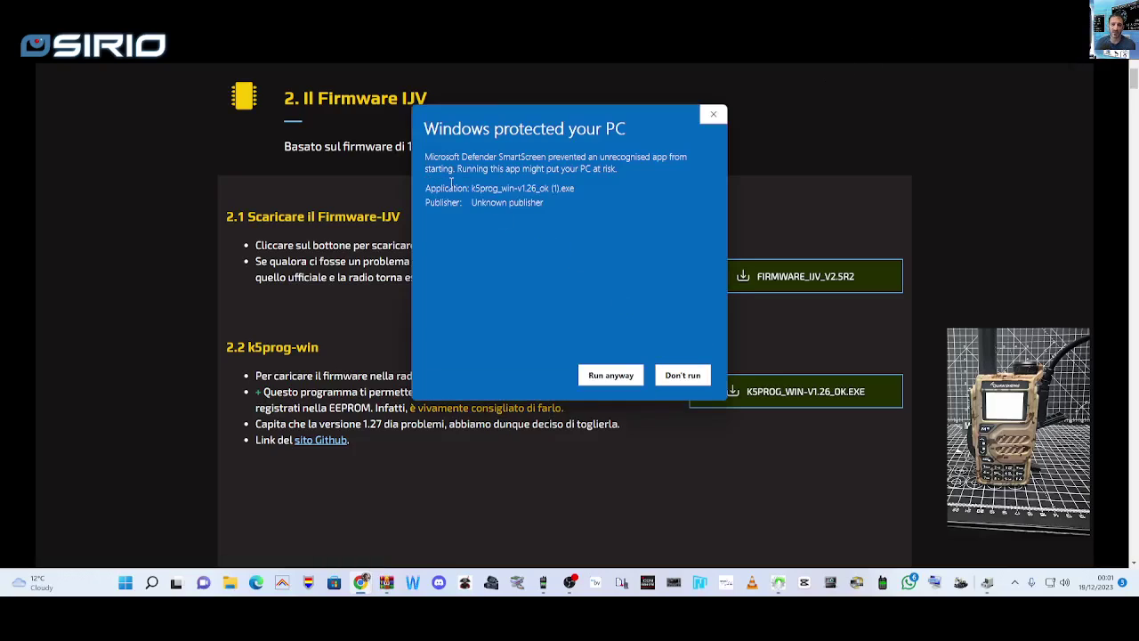
left_click(606, 374)
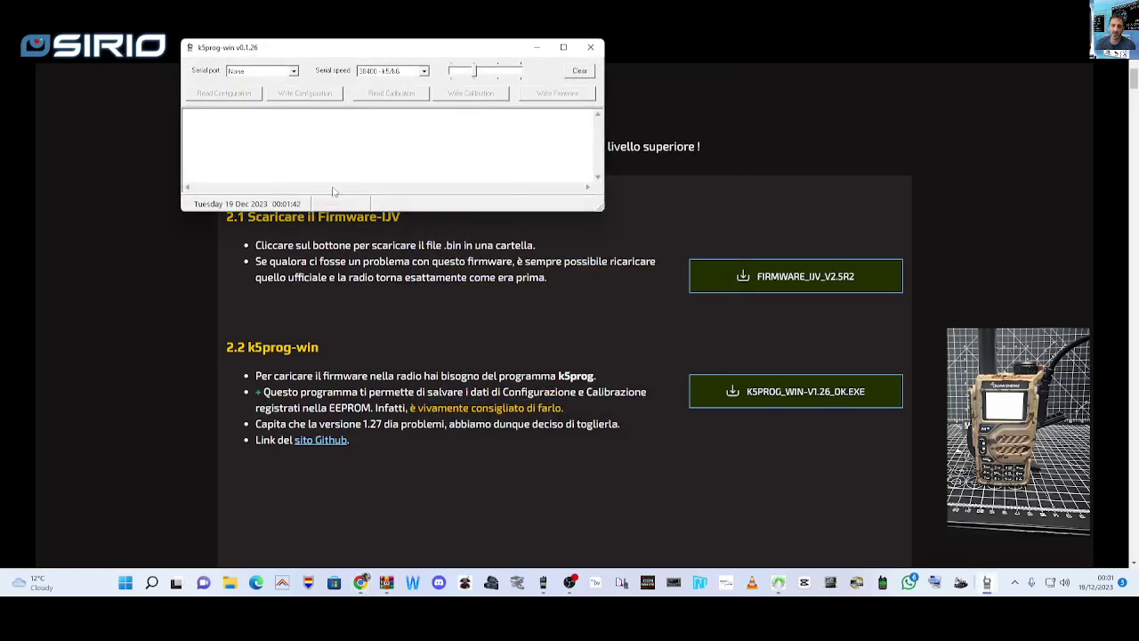
Try to open serial port COM9 in a taller k5prog-win window, then clear the log and close the program.
left_click_drag(410, 211, 411, 276)
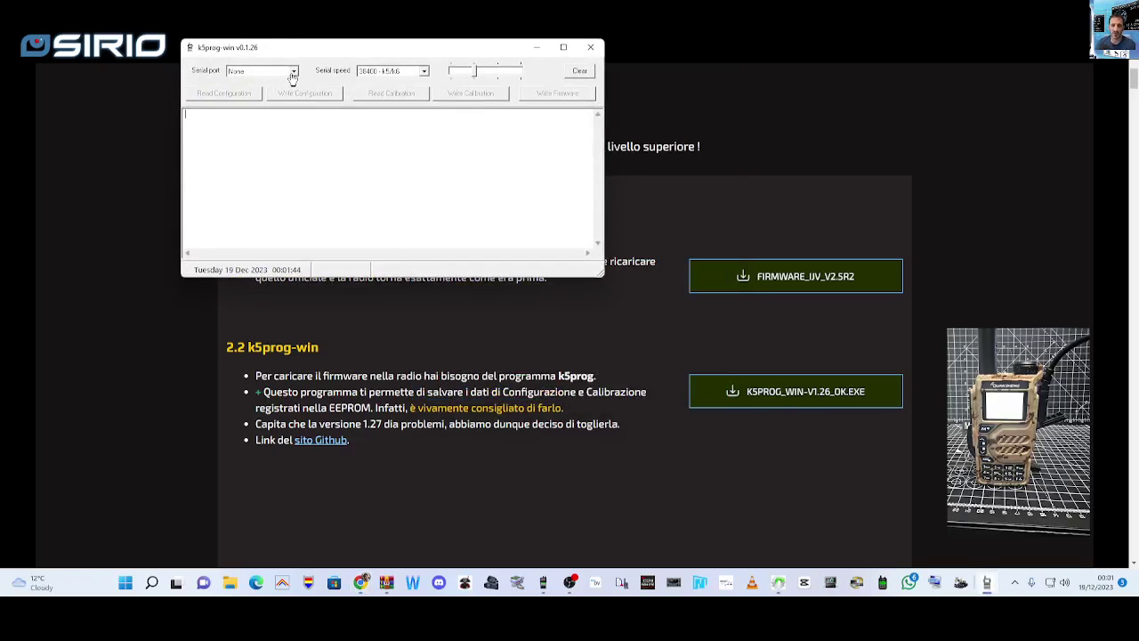
left_click(293, 70)
left_click(257, 105)
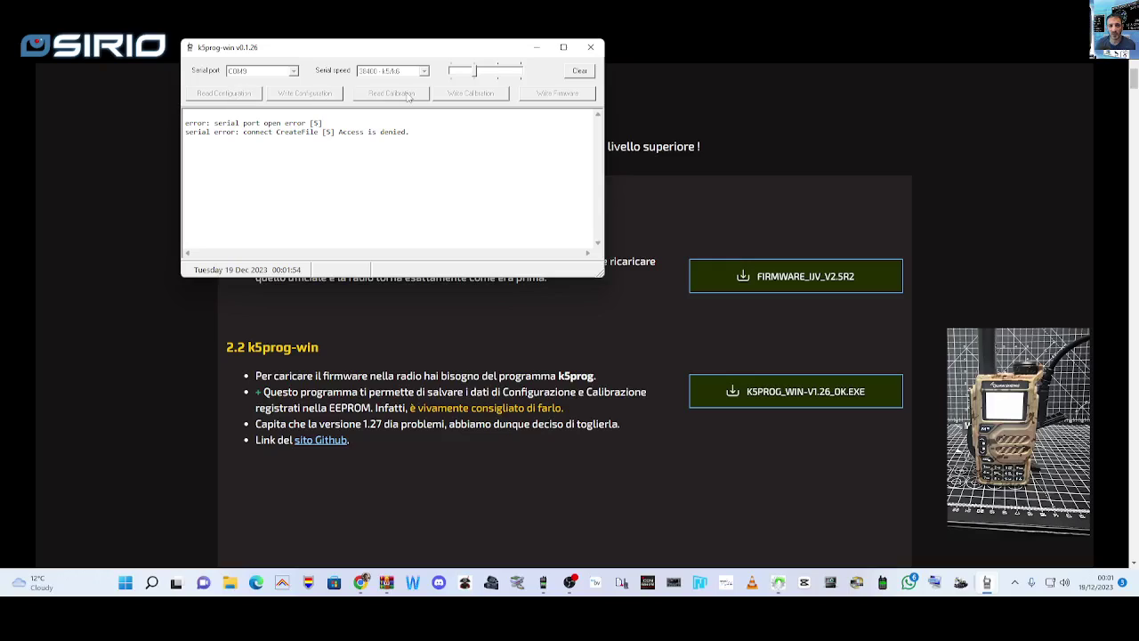
left_click(579, 71)
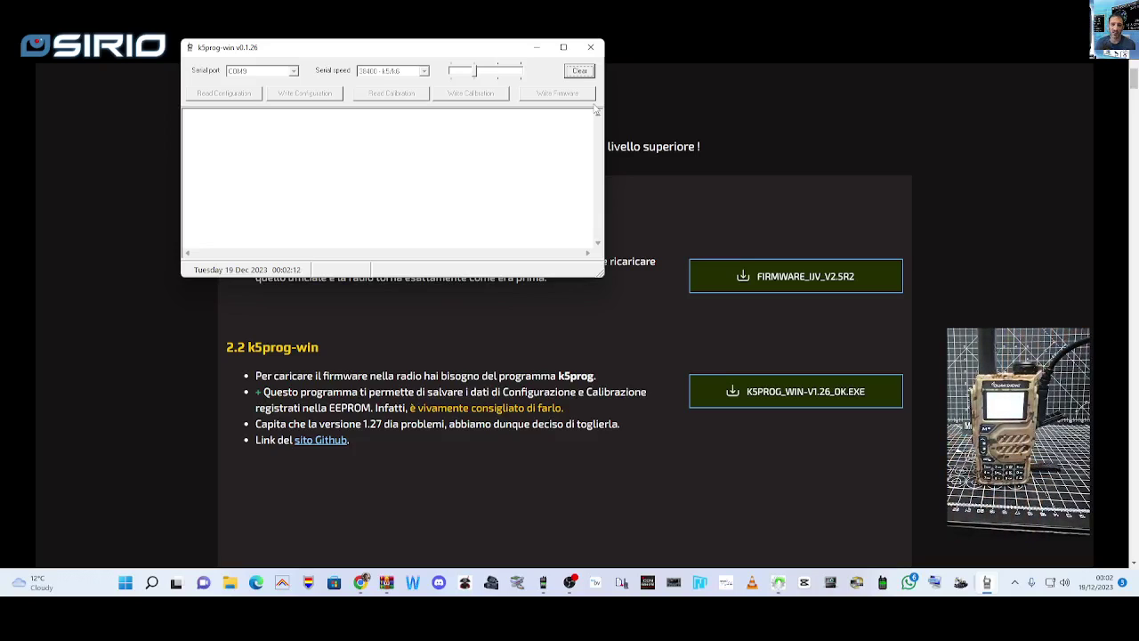
left_click(593, 47)
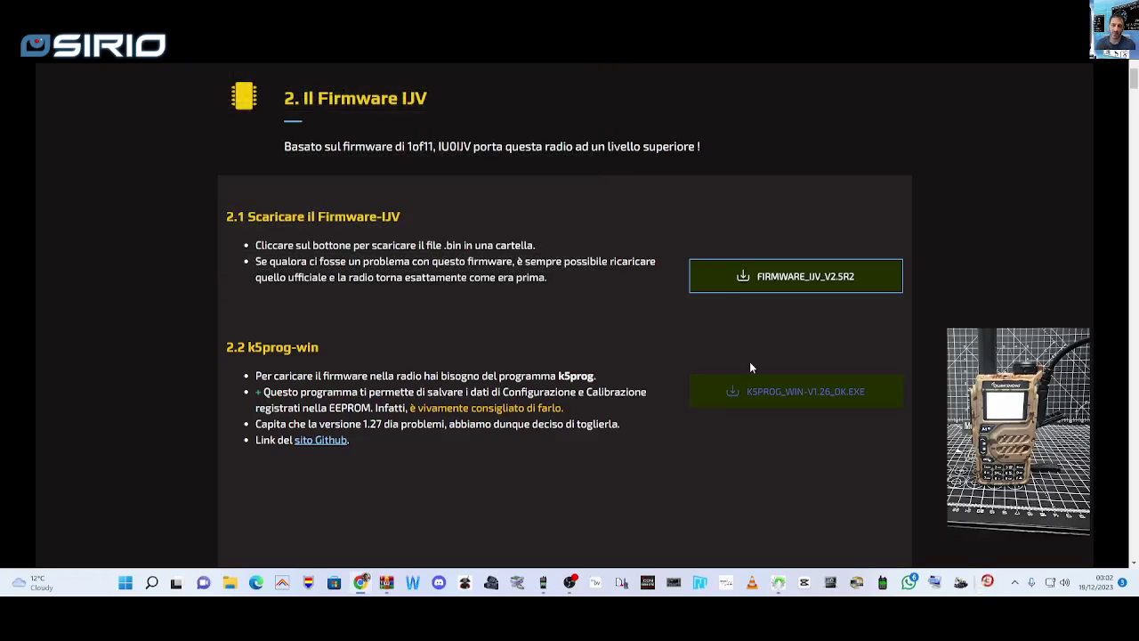
Download and run the k5prog-win v1.26 executable again, and try to open serial port COM9.
left_click(759, 403)
left_click(941, 40)
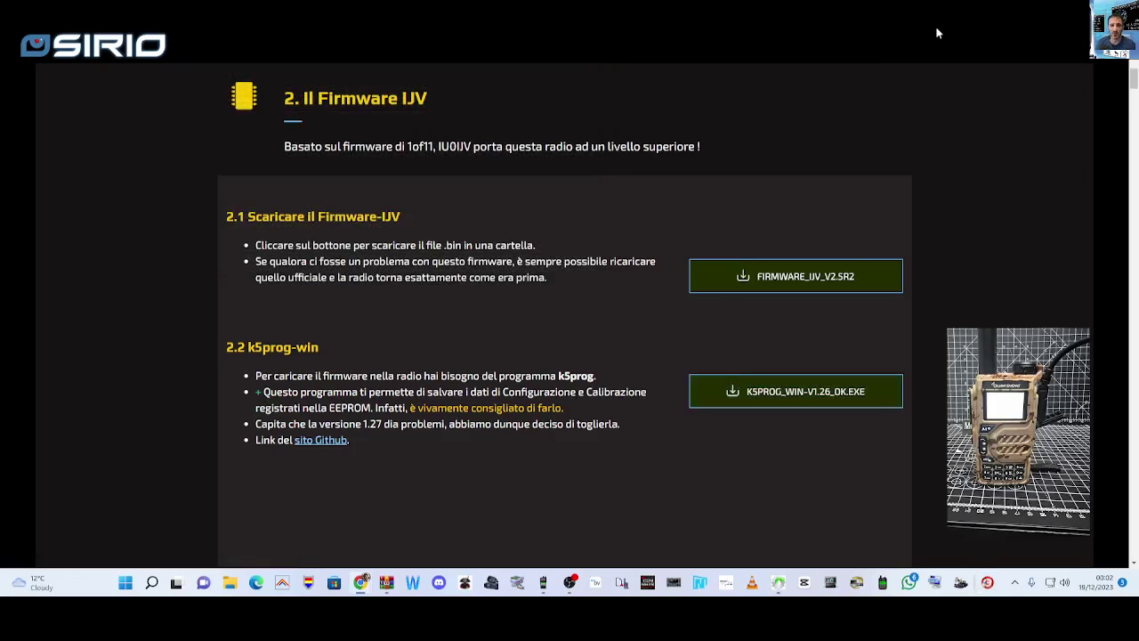
left_click(447, 181)
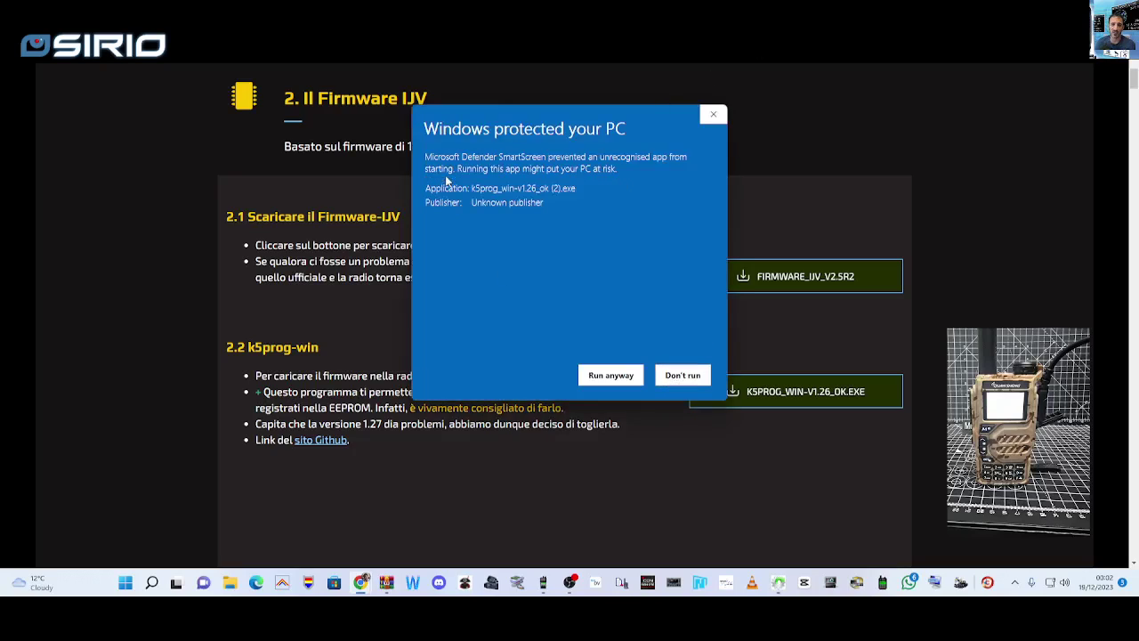
left_click(610, 374)
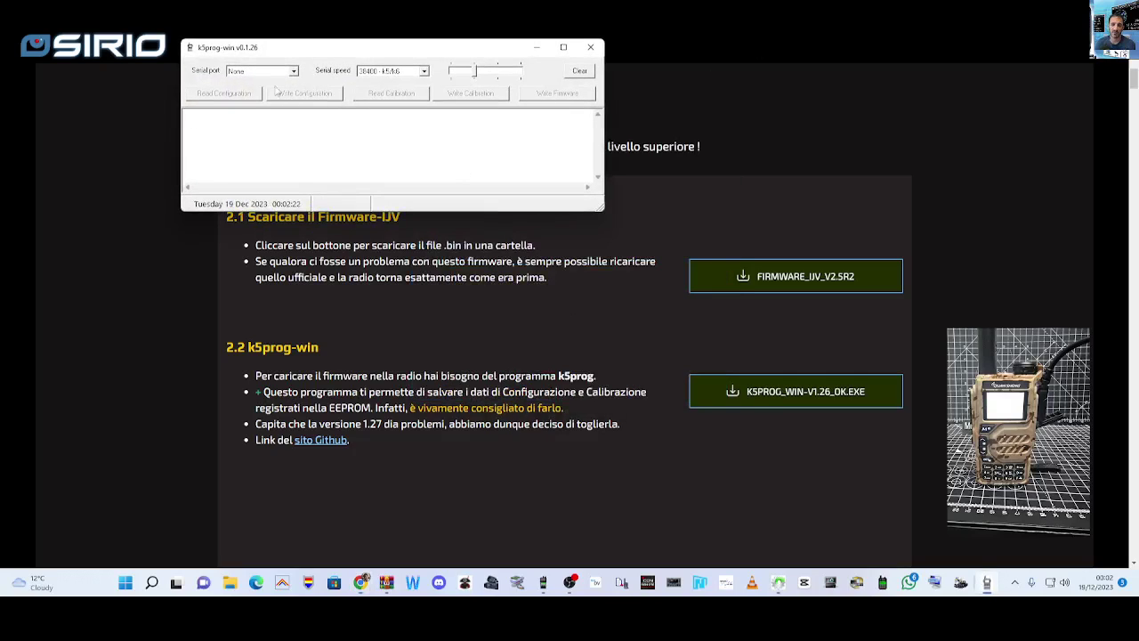
left_click(293, 71)
left_click(267, 103)
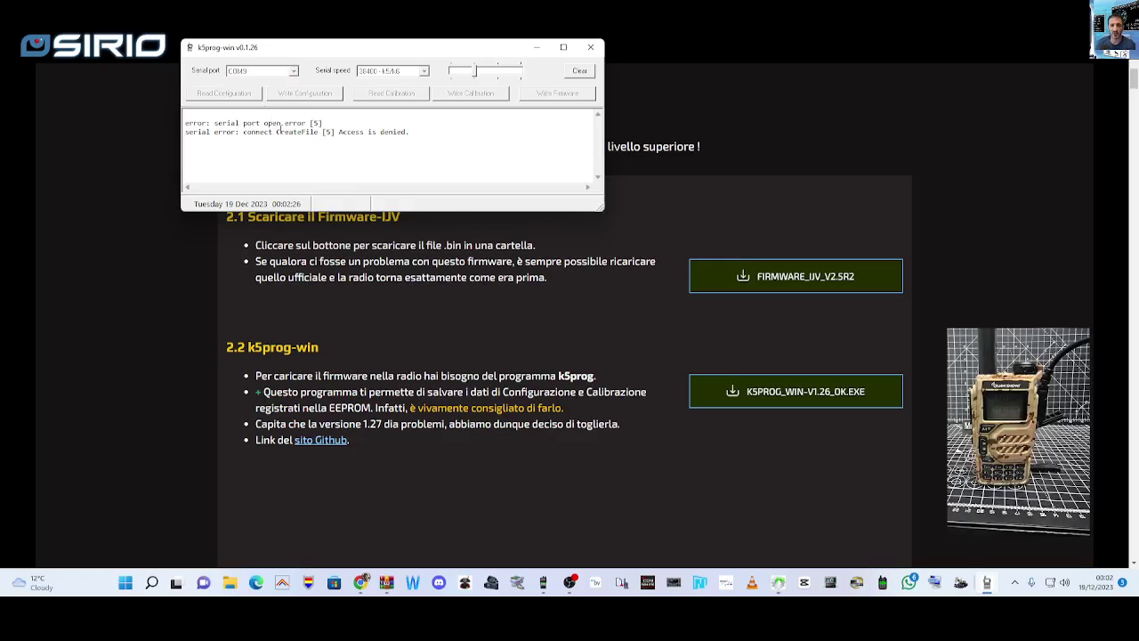
Check the radio cable's port under Ports (COM & LPT) in Device Manager, then close Device Manager and k5prog-win.
right_click(127, 583)
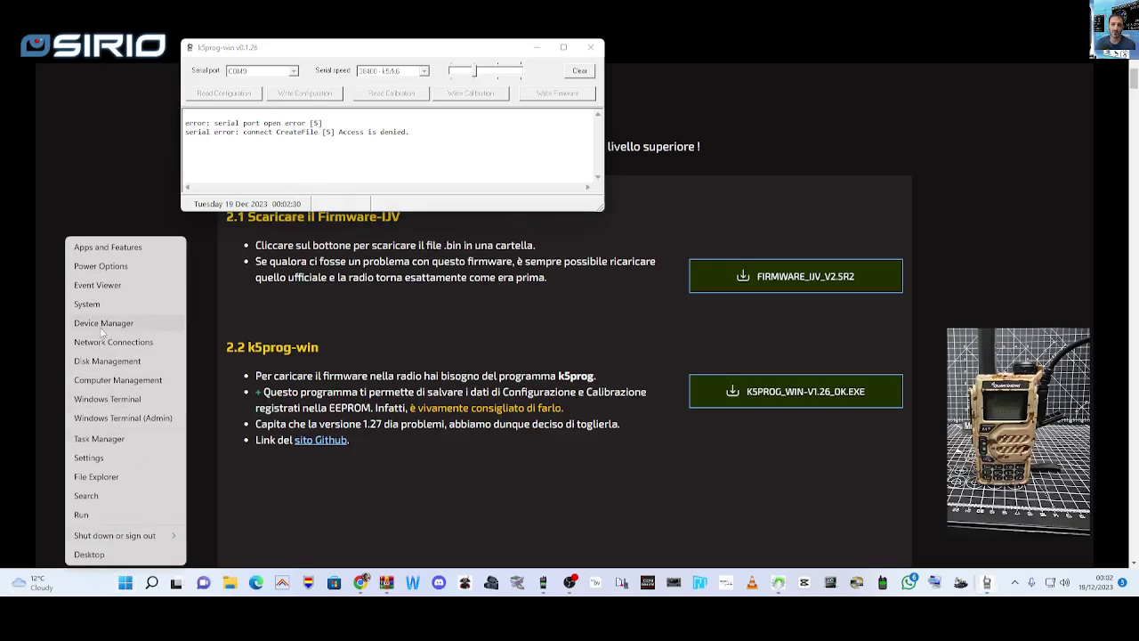
left_click(99, 324)
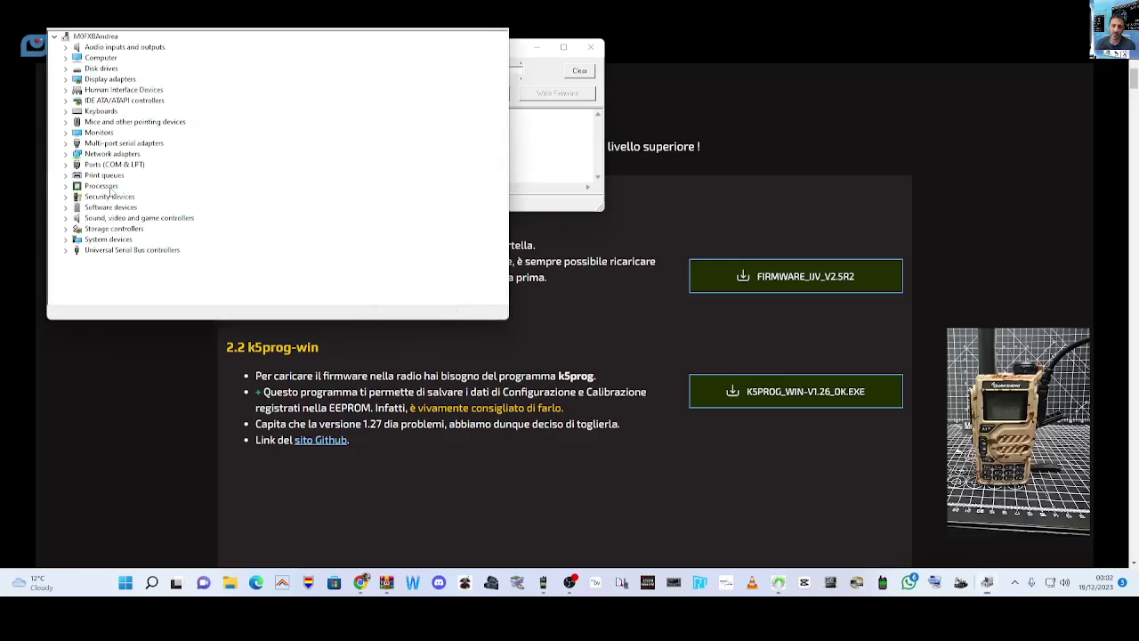
double_click(116, 164)
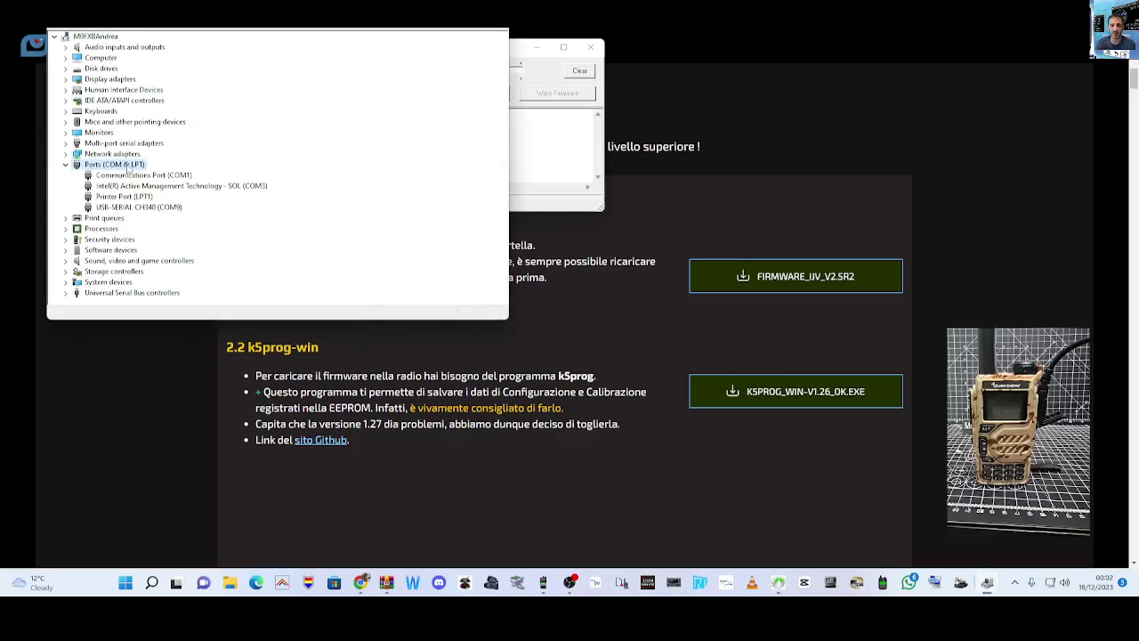
key("alt+F4")
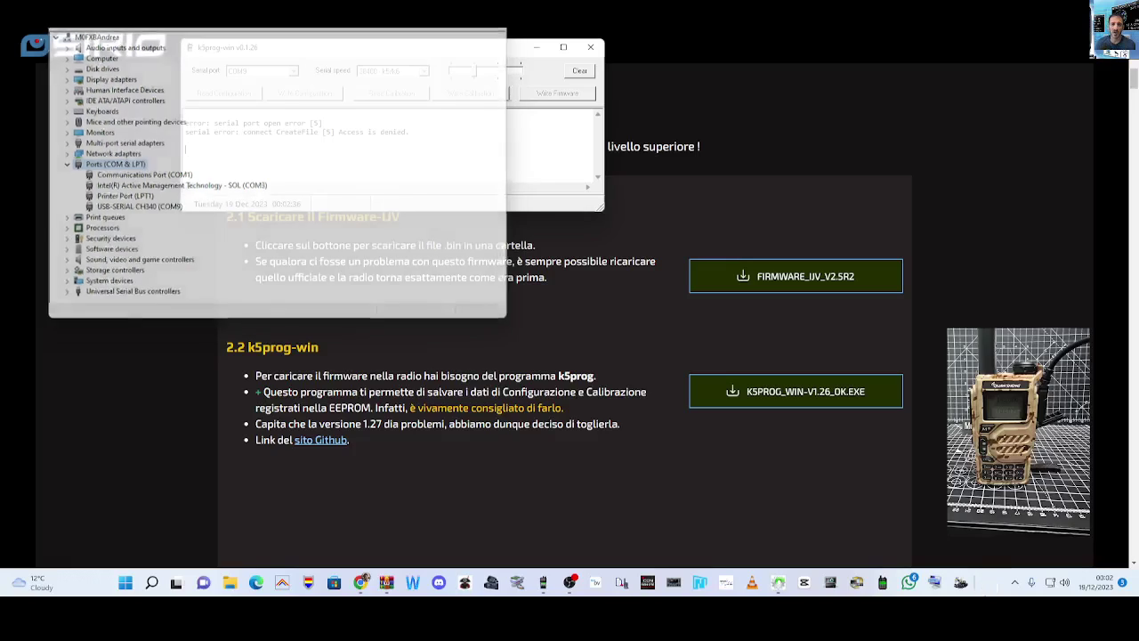
left_click(590, 47)
Review the manual page from its introduction through the k5prog-win instructions in section 2.2.
scroll(699, 243, "up", 8)
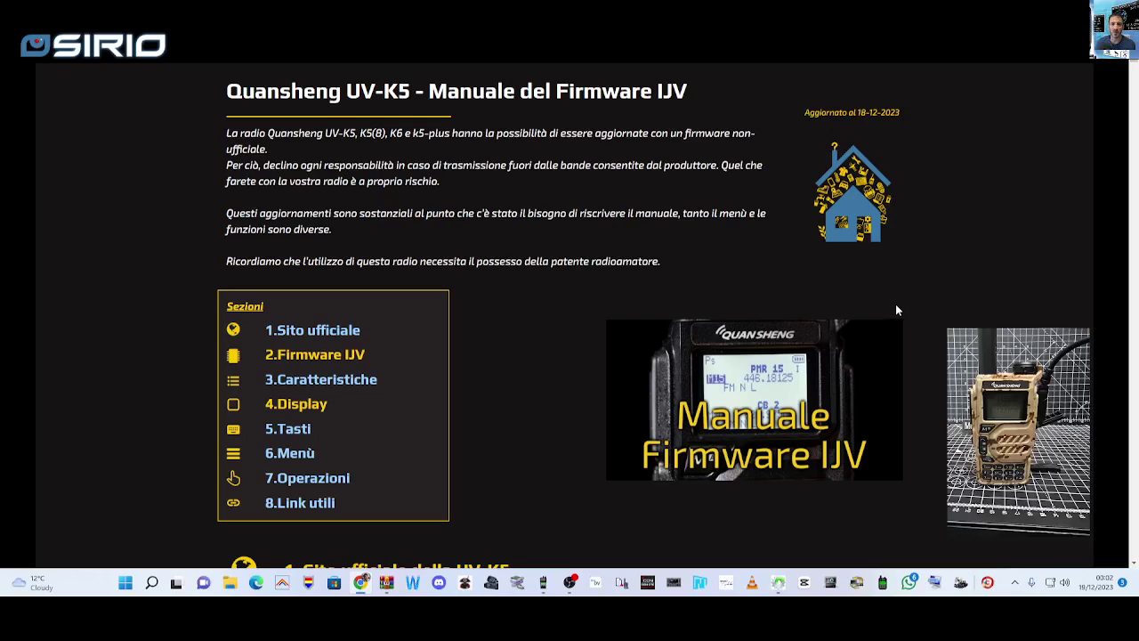
scroll(903, 303, "down", 1)
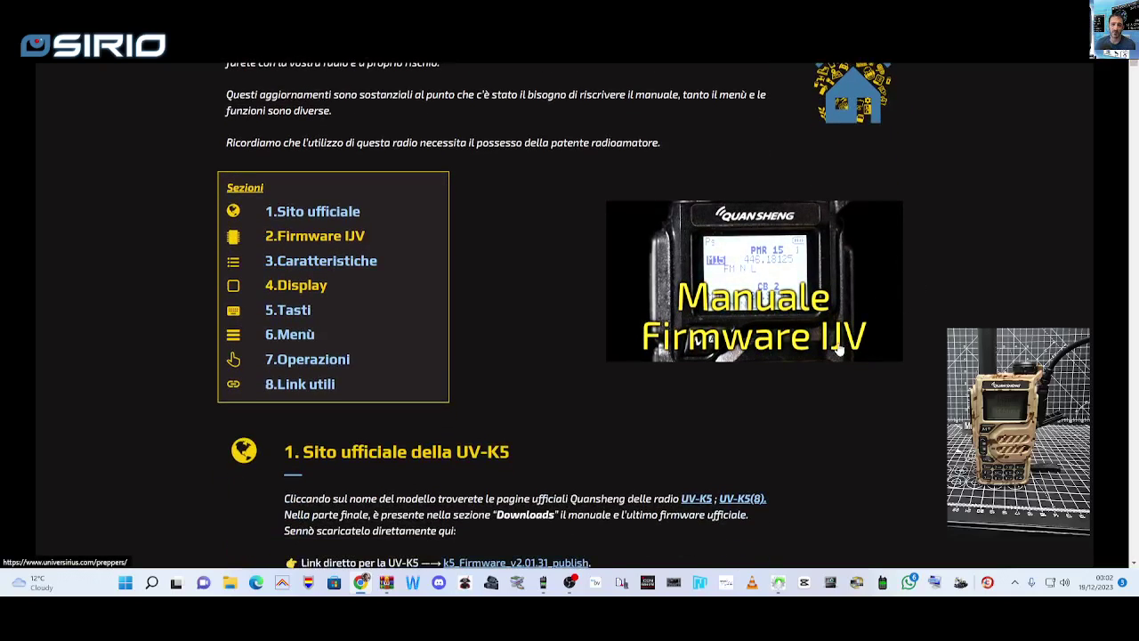
scroll(890, 311, "down", 4)
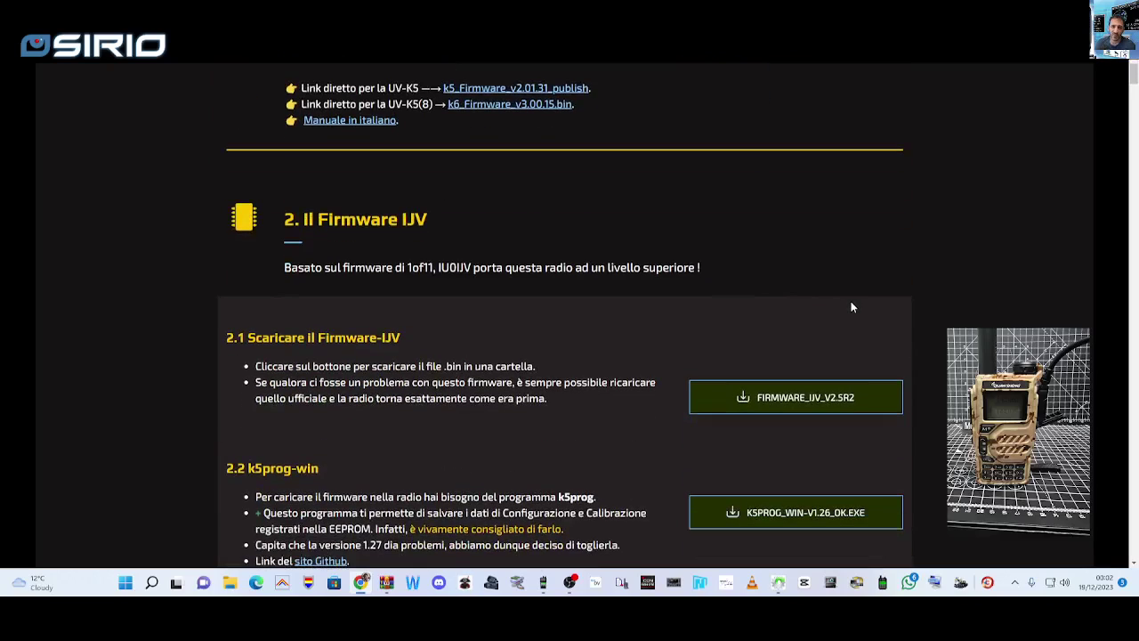
scroll(851, 307, "down", 3)
scroll(851, 307, "down", 2)
scroll(851, 307, "up", 1)
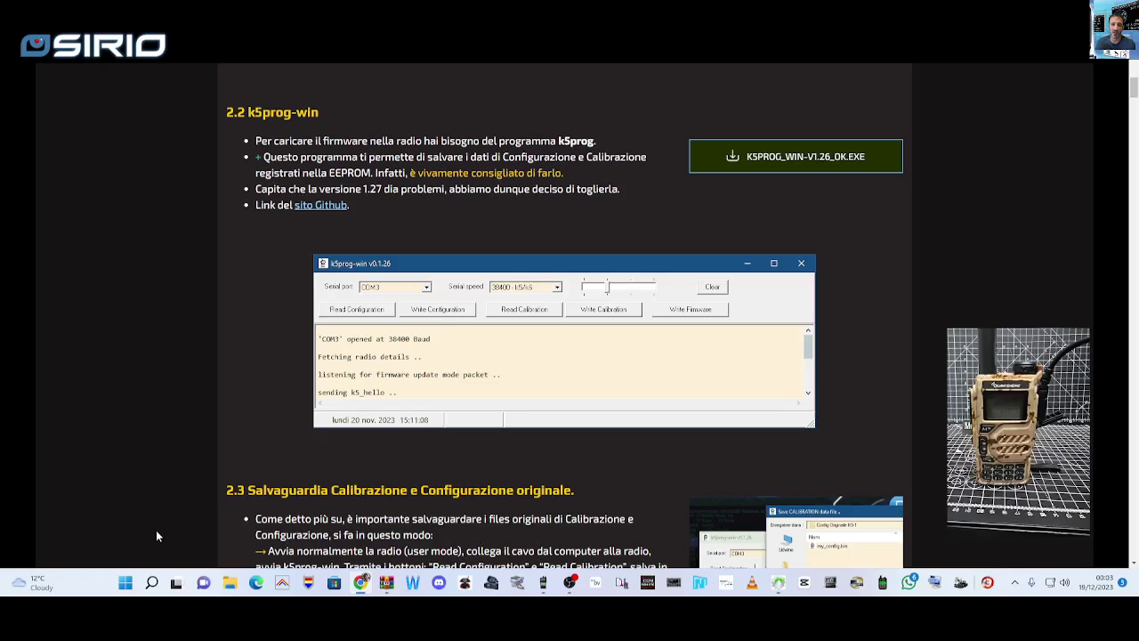
Inspect the port settings of the USB-SERIAL CH340 (COM9) device under Ports (COM & LPT) in Device Manager.
right_click(125, 584)
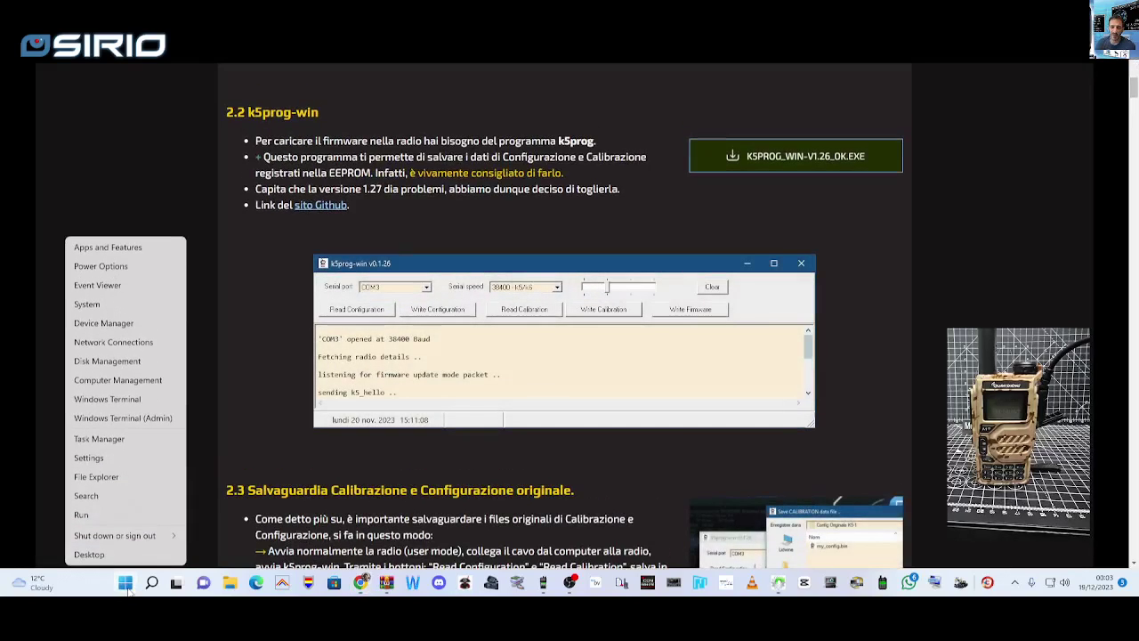
left_click(103, 323)
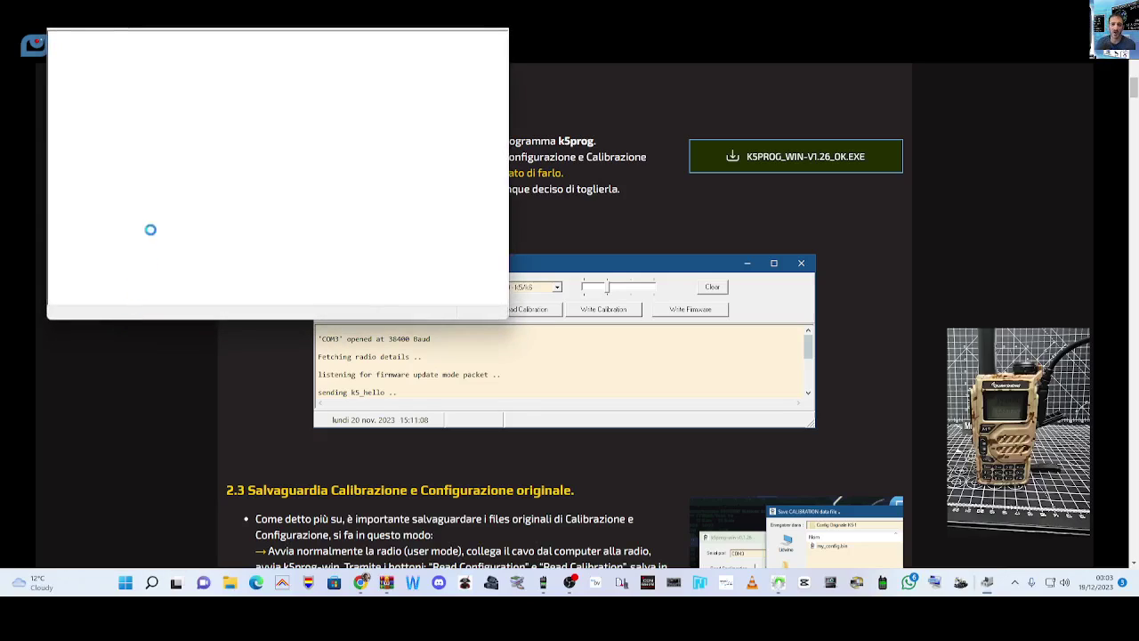
double_click(121, 168)
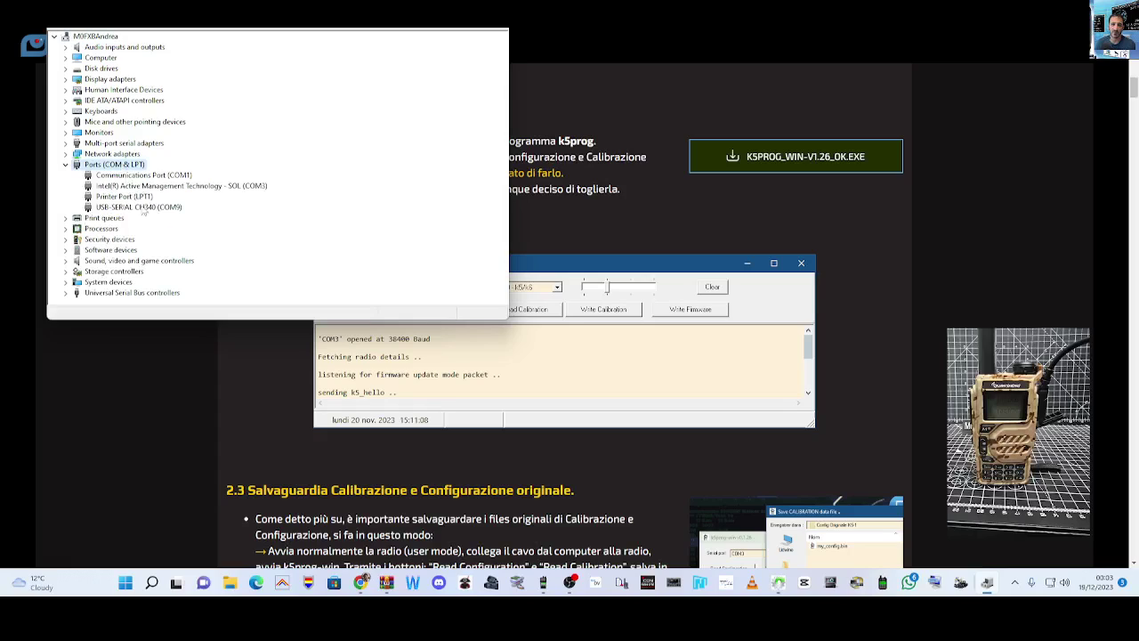
left_click(145, 208)
right_click(145, 208)
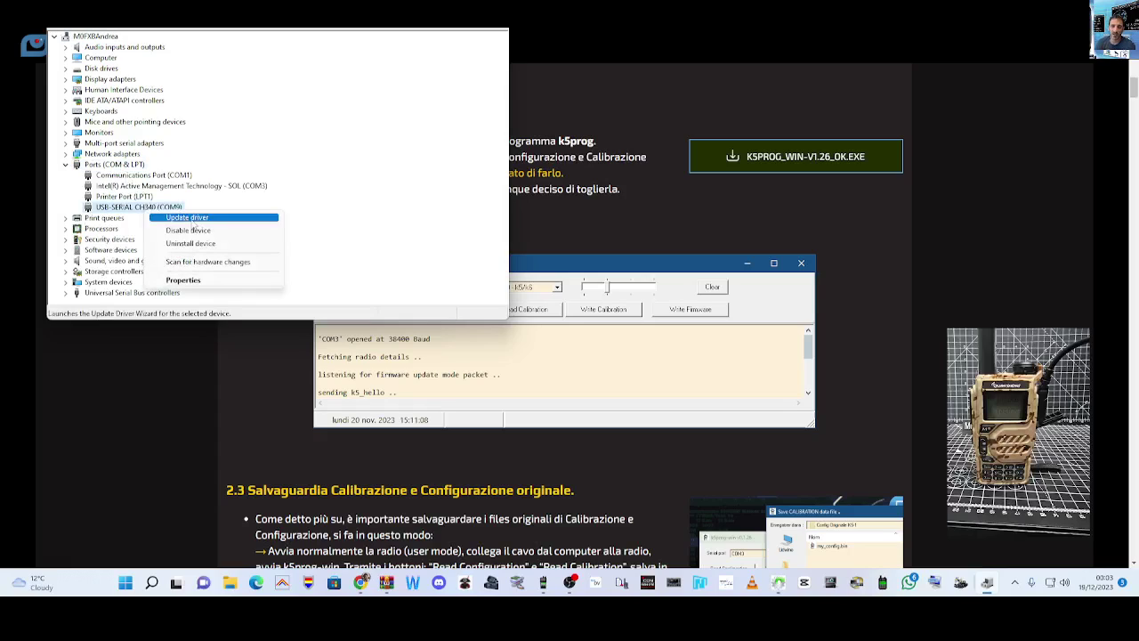
left_click(186, 280)
left_click(214, 45)
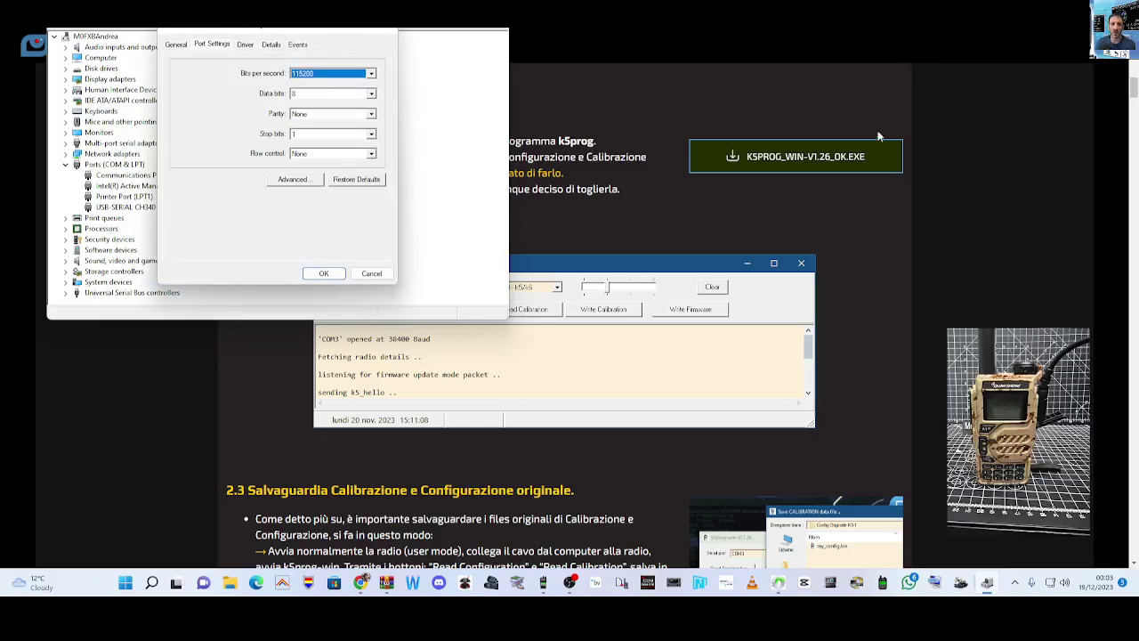
Return to the manual page, download the k5prog-win v1.26 executable and run it despite the SmartScreen warning.
left_click(858, 234)
left_click(819, 162)
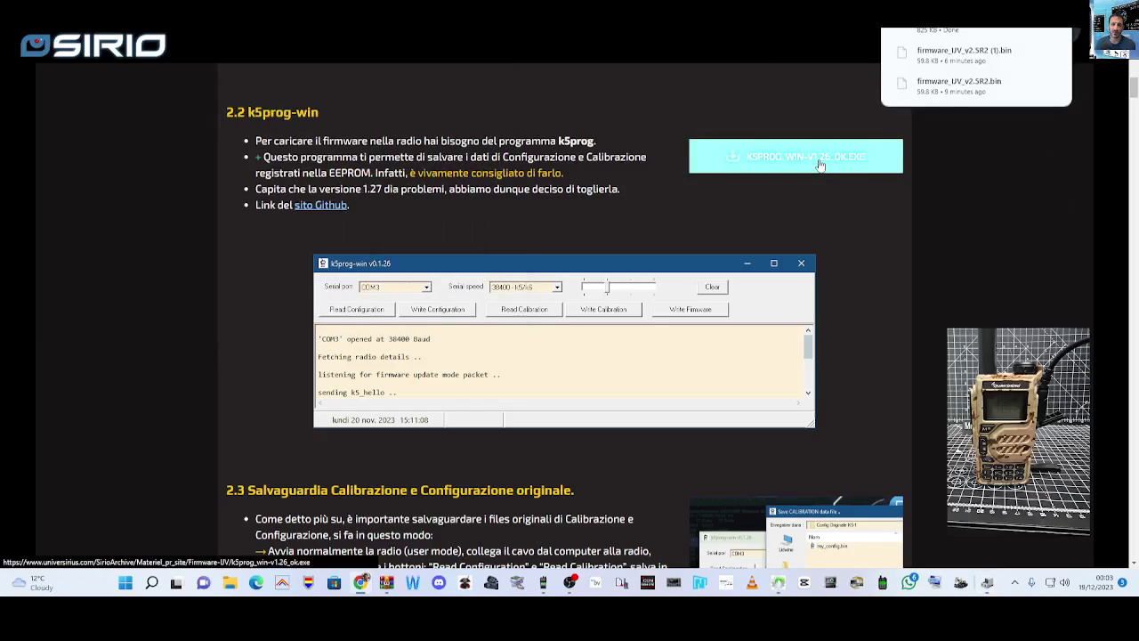
left_click(928, 52)
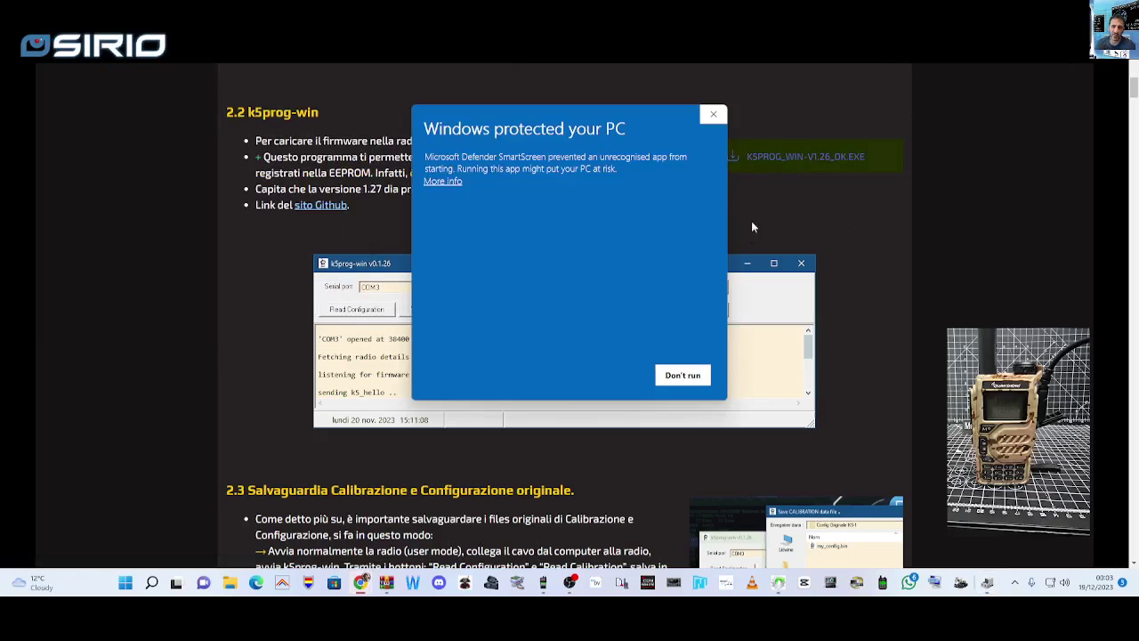
left_click(443, 181)
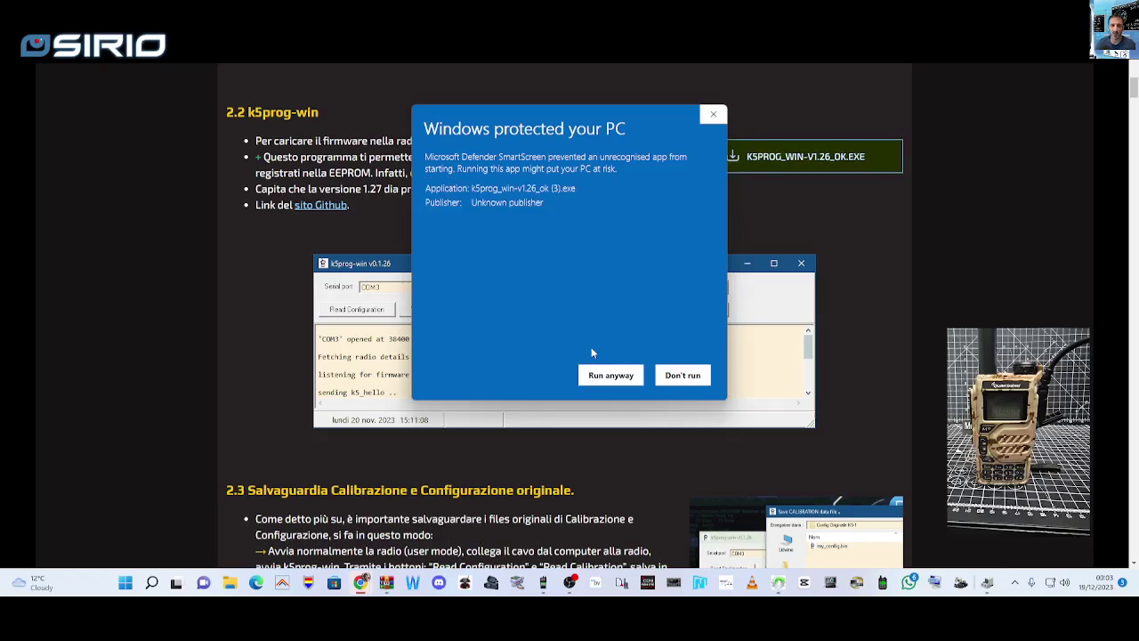
left_click(610, 374)
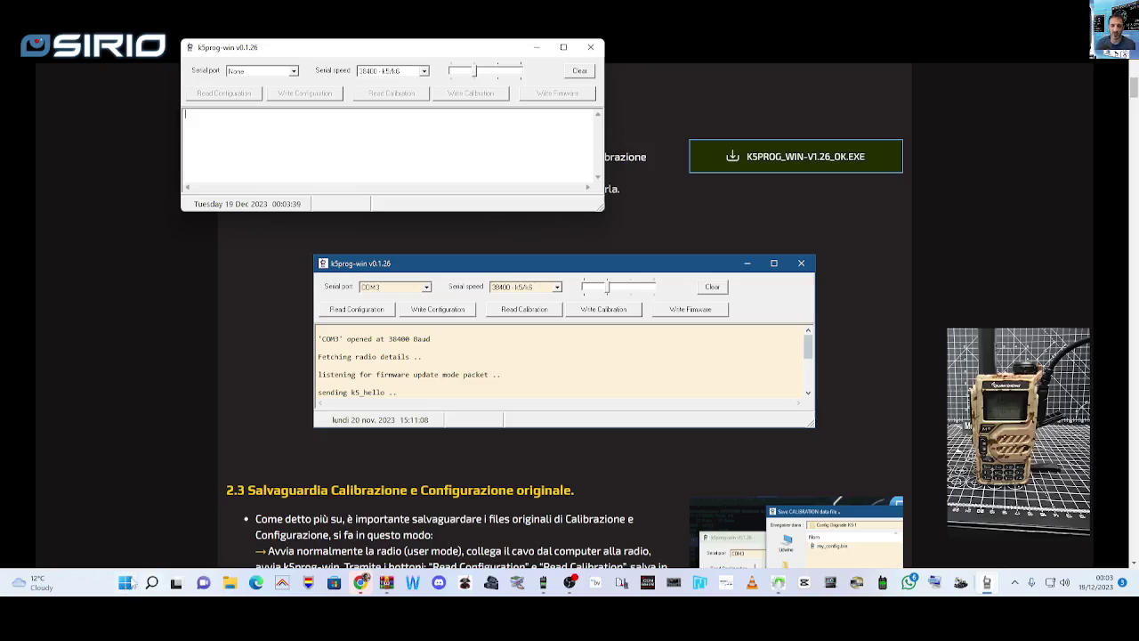
Change the bits-per-second rate in the port settings of USB-SERIAL CH340 (COM9) in Device Manager and apply it.
right_click(125, 585)
left_click(129, 330)
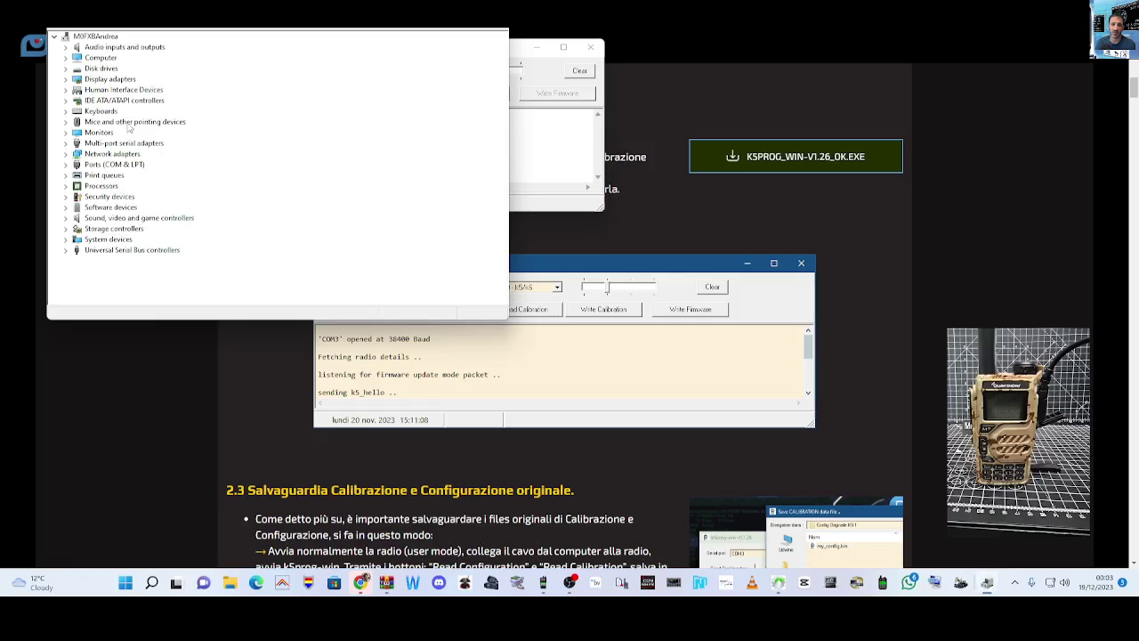
double_click(140, 166)
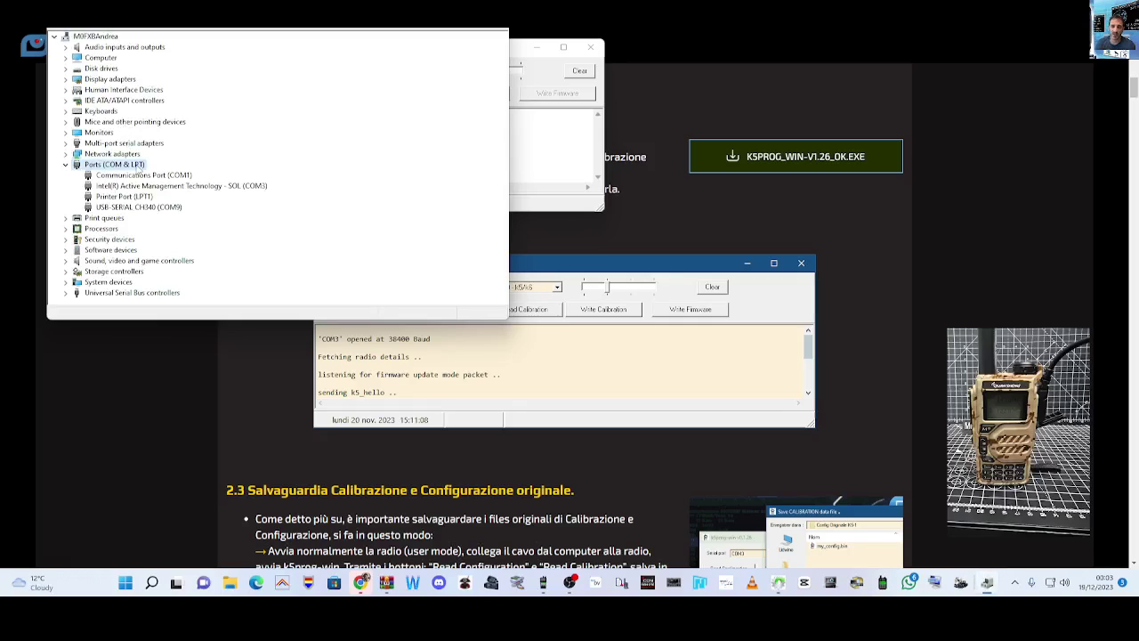
right_click(140, 210)
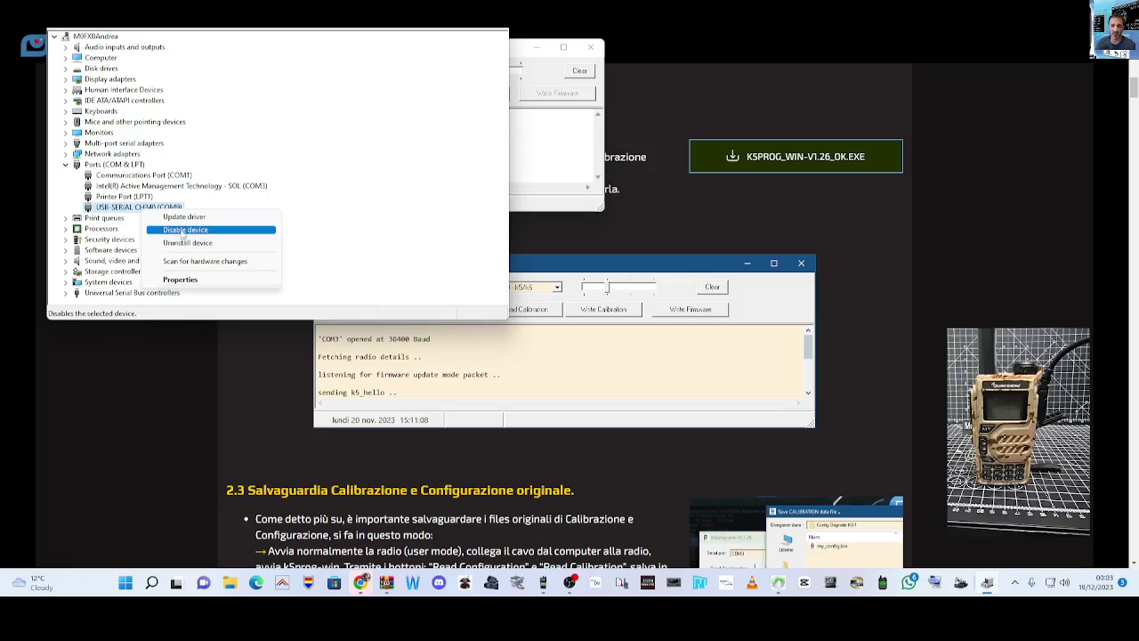
left_click(181, 279)
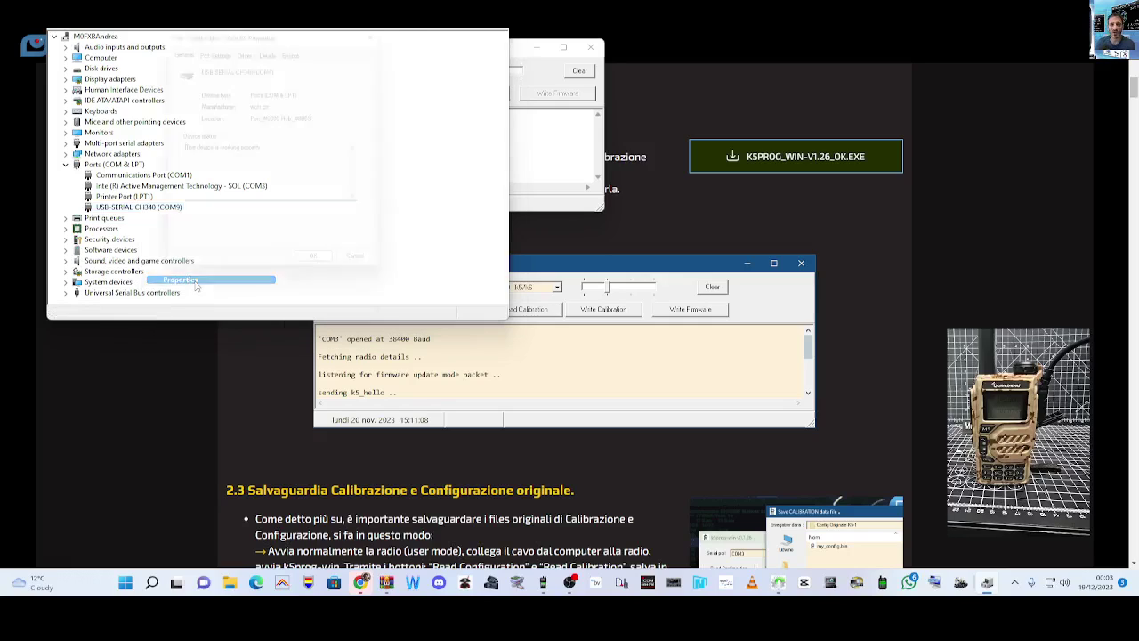
left_click(212, 44)
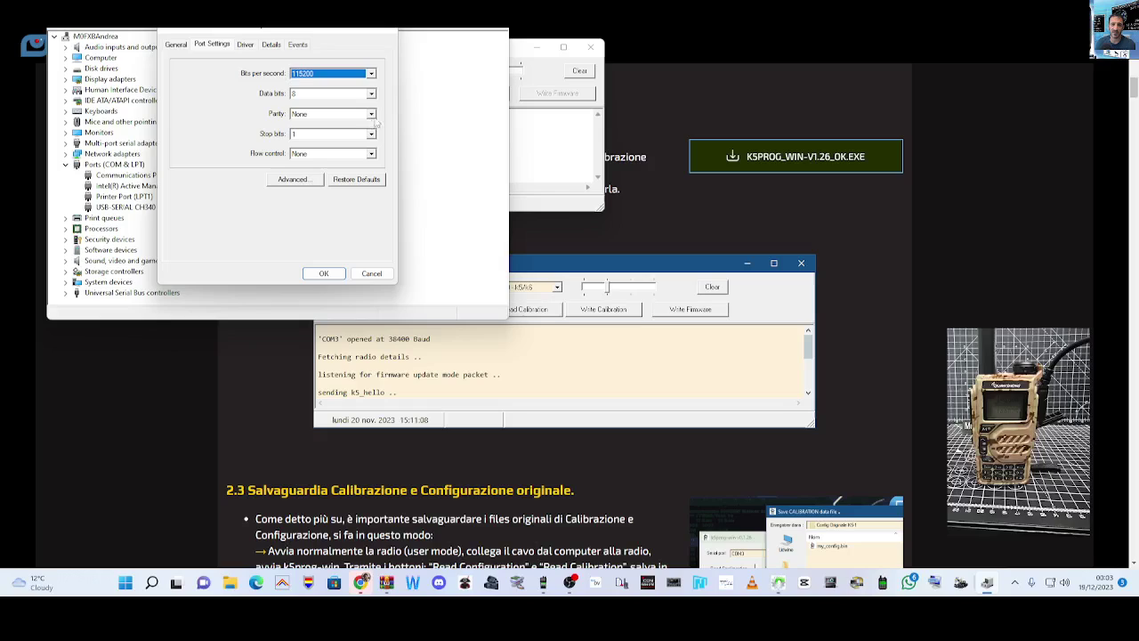
left_click(371, 73)
left_click(352, 122)
left_click(324, 275)
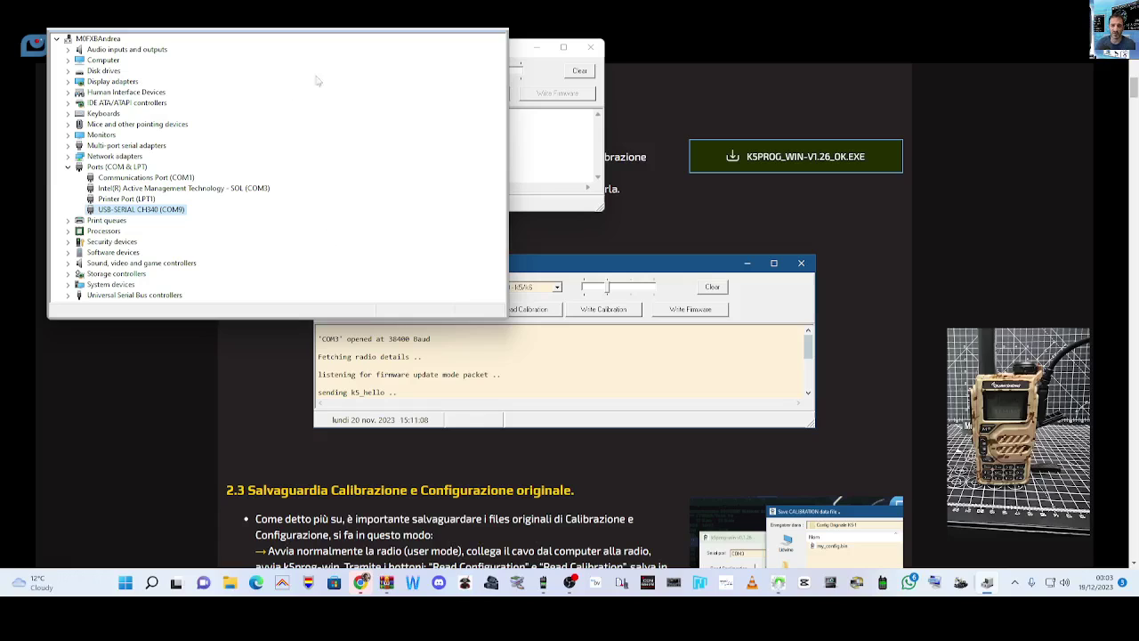
Switch back to k5prog-win, try to open serial port COM9, and close the program.
left_click(986, 583)
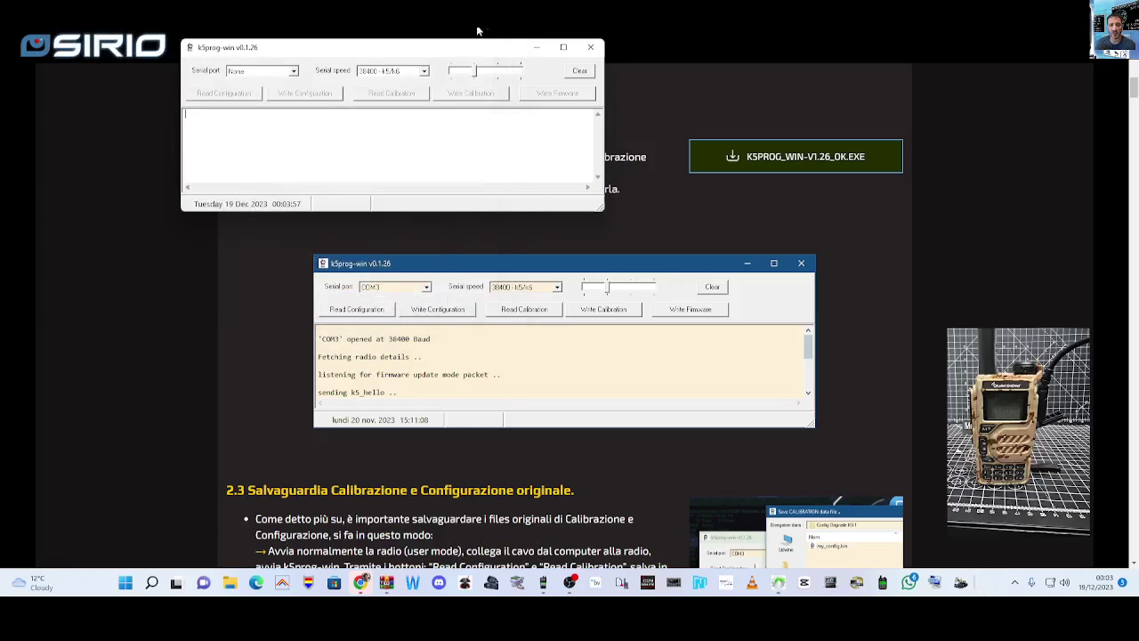
left_click(292, 71)
left_click(259, 106)
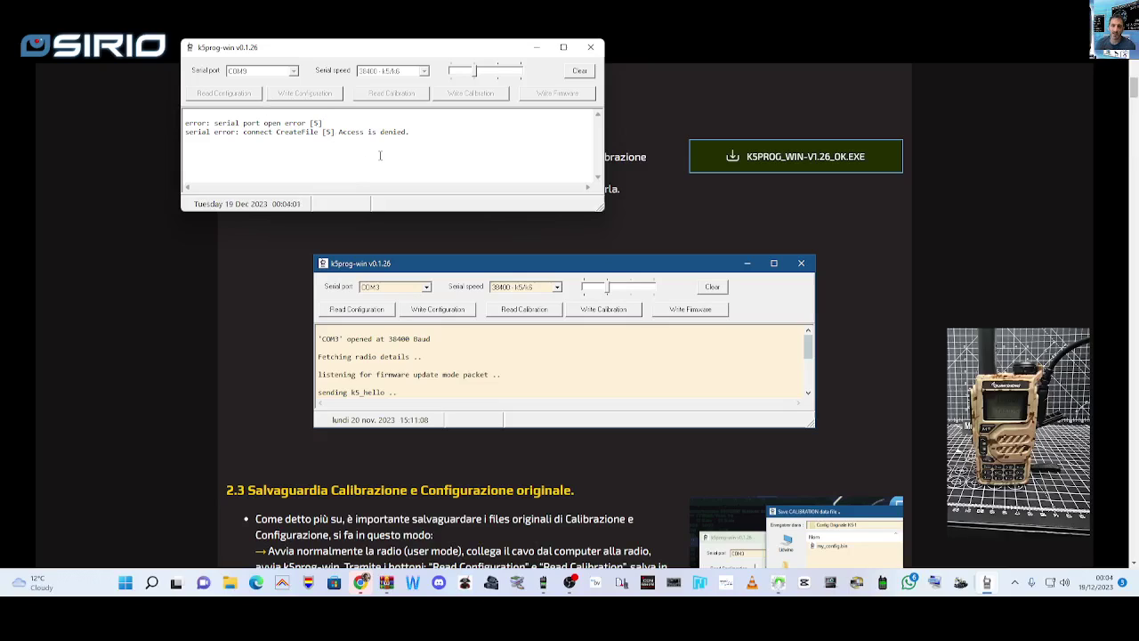
left_click(591, 46)
Review the manual from section 2.3 on saving calibration and configuration through the IJV firmware features in section 3.
scroll(701, 203, "down", 3)
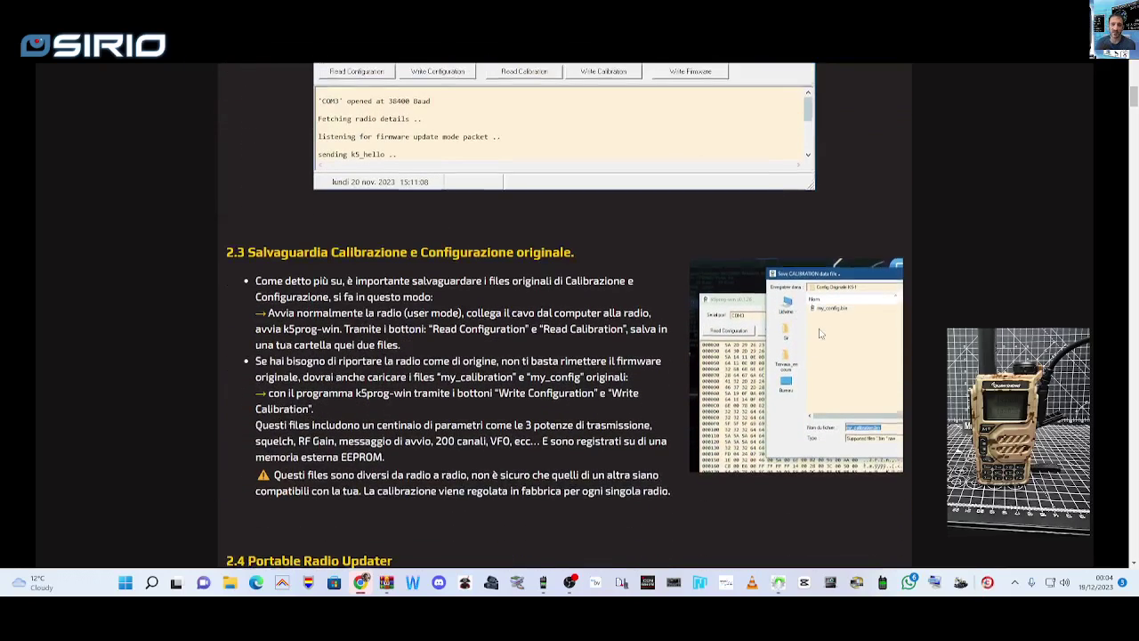
scroll(566, 316, "down", 1)
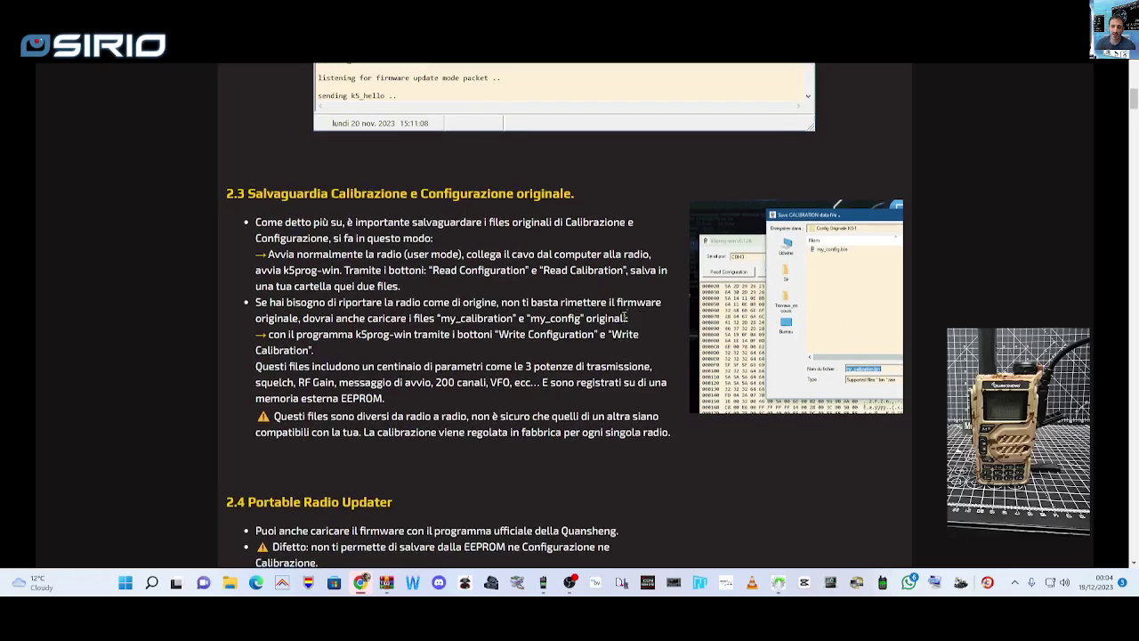
scroll(627, 317, "down", 5)
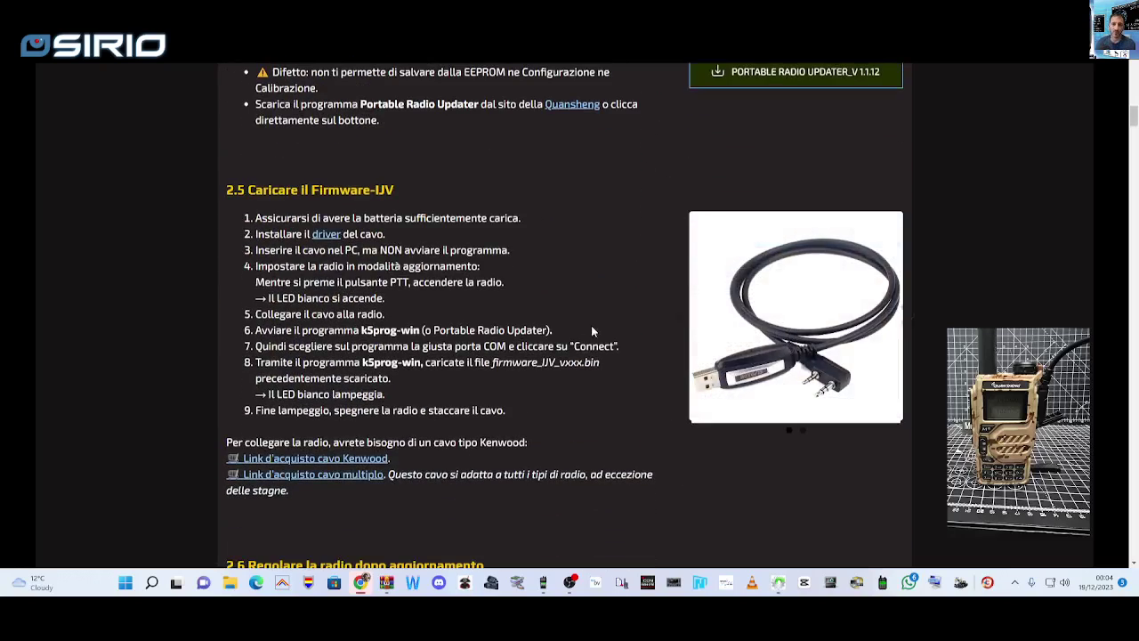
scroll(582, 278, "up", 3)
scroll(582, 279, "down", 3)
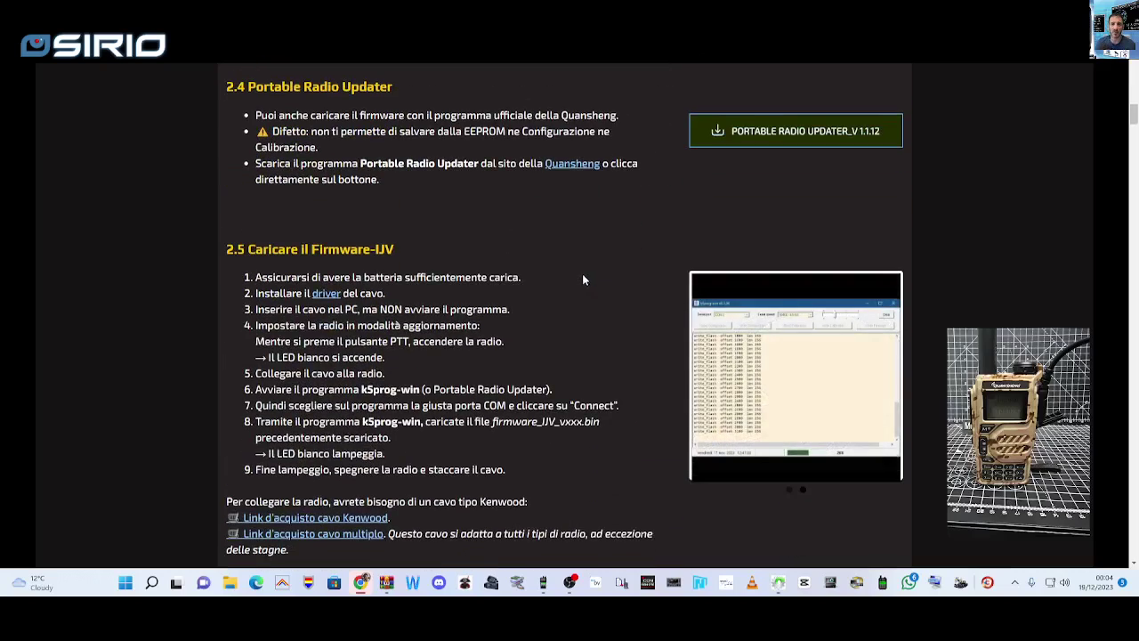
scroll(651, 336, "down", 5)
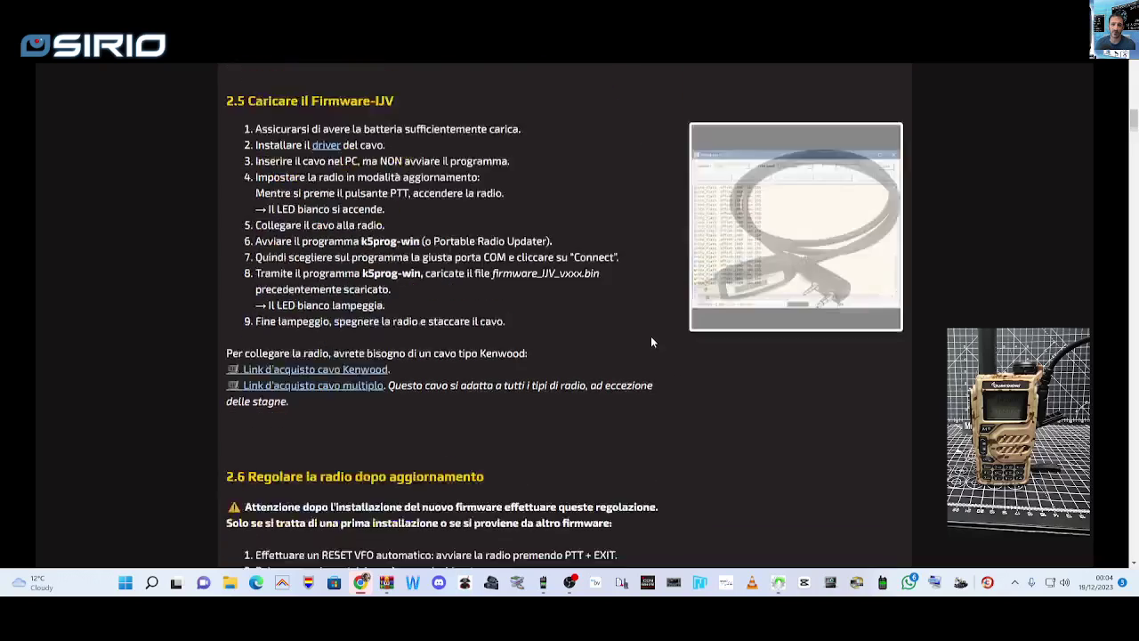
scroll(774, 289, "down", 4)
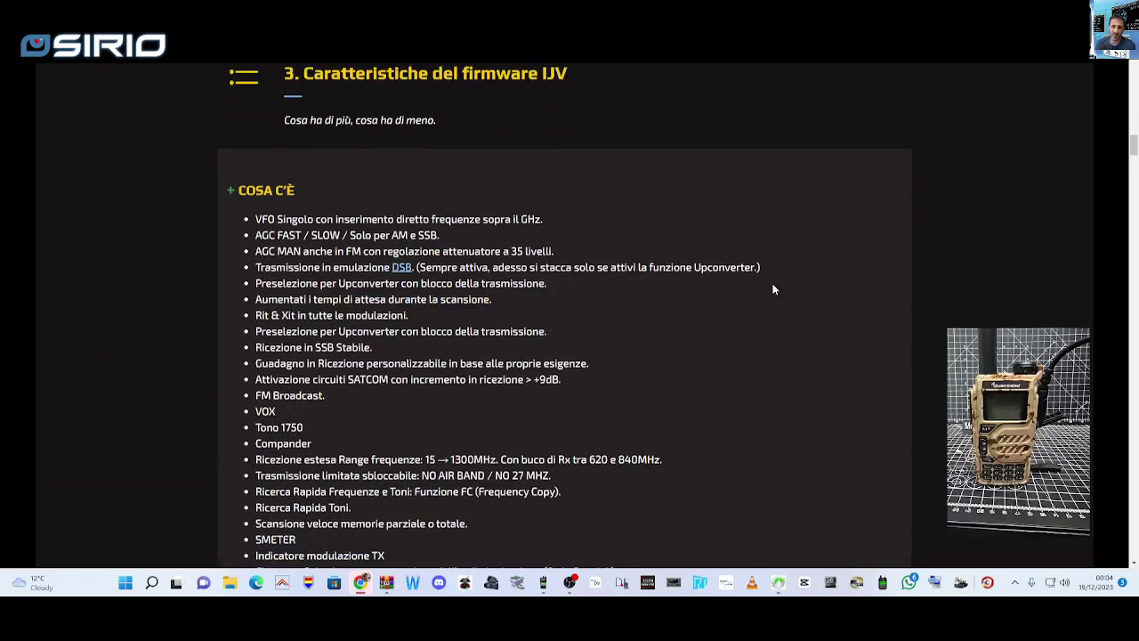
scroll(773, 289, "down", 1)
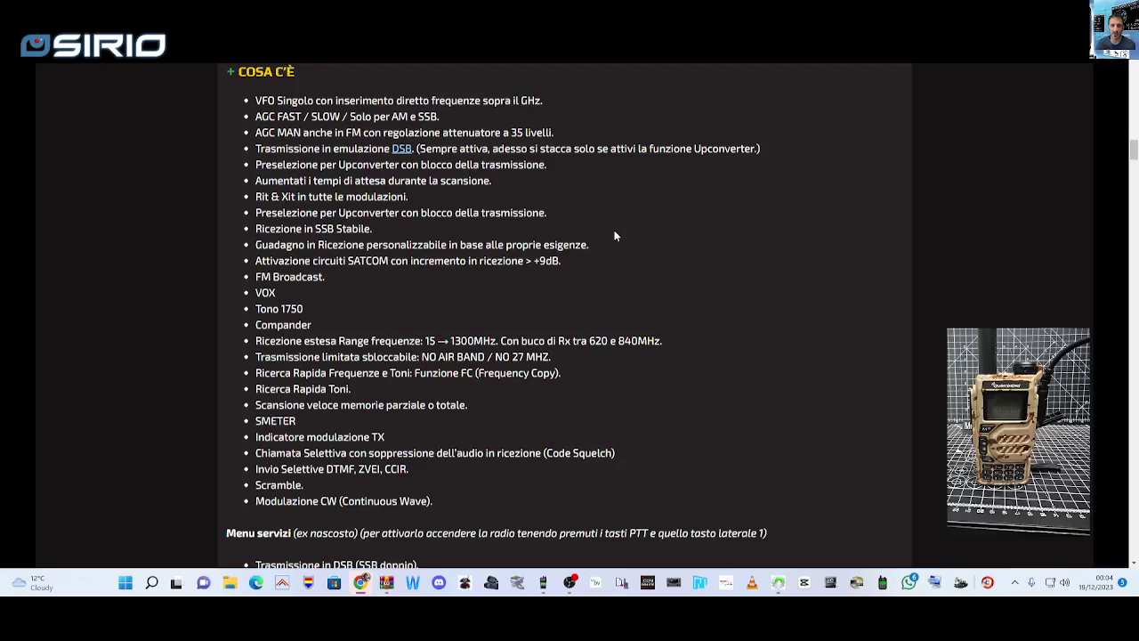
scroll(641, 239, "down", 4)
Examine the manual's diagram of display symbols and abbreviations, from the upper-row symbols through the lower-row symbols.
scroll(673, 248, "down", 7)
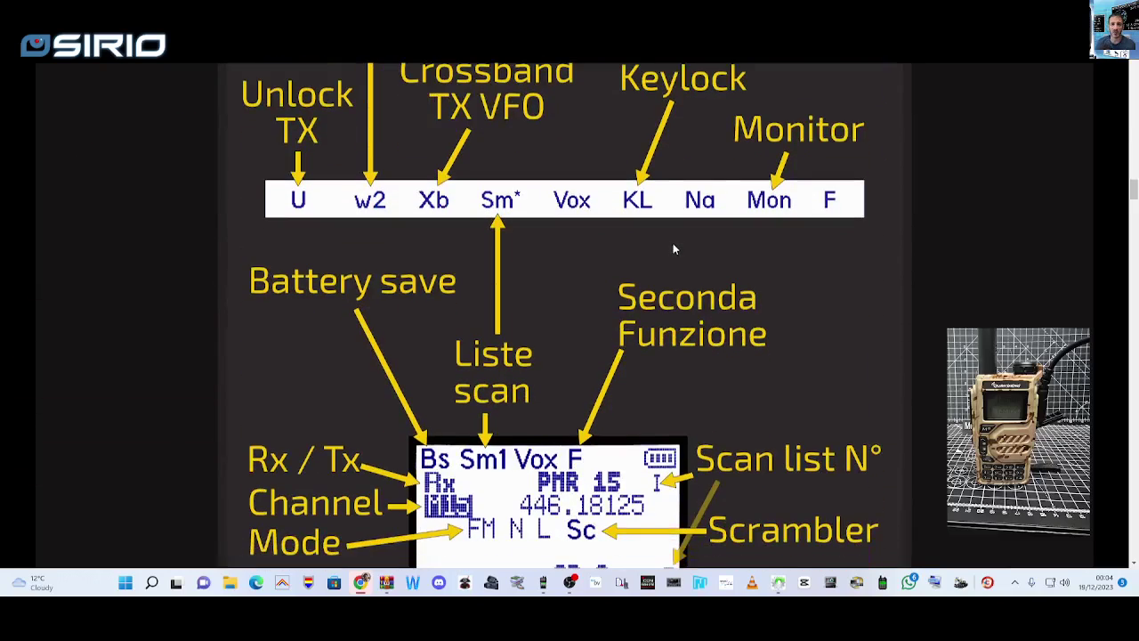
scroll(675, 249, "up", 3)
scroll(672, 256, "down", 4)
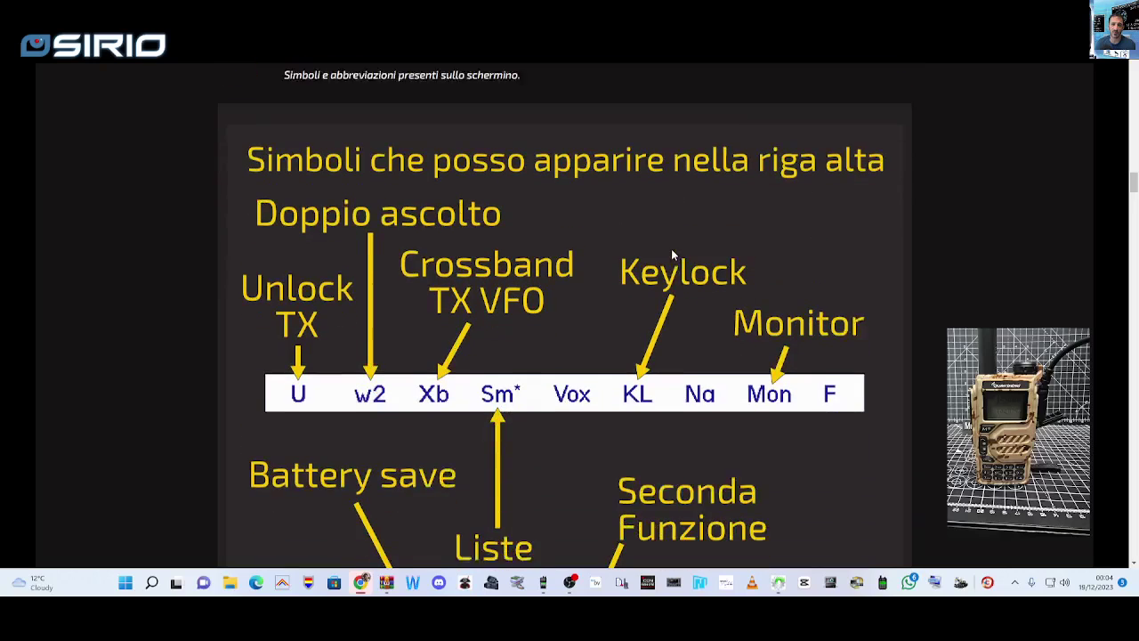
scroll(677, 250, "up", 1)
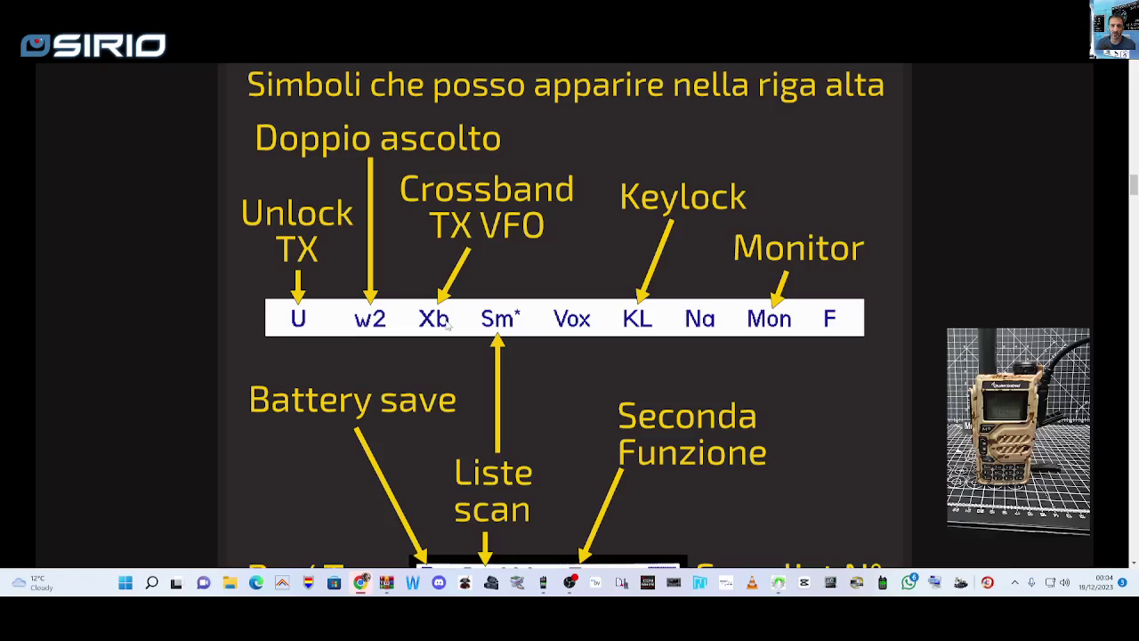
scroll(598, 275, "down", 2)
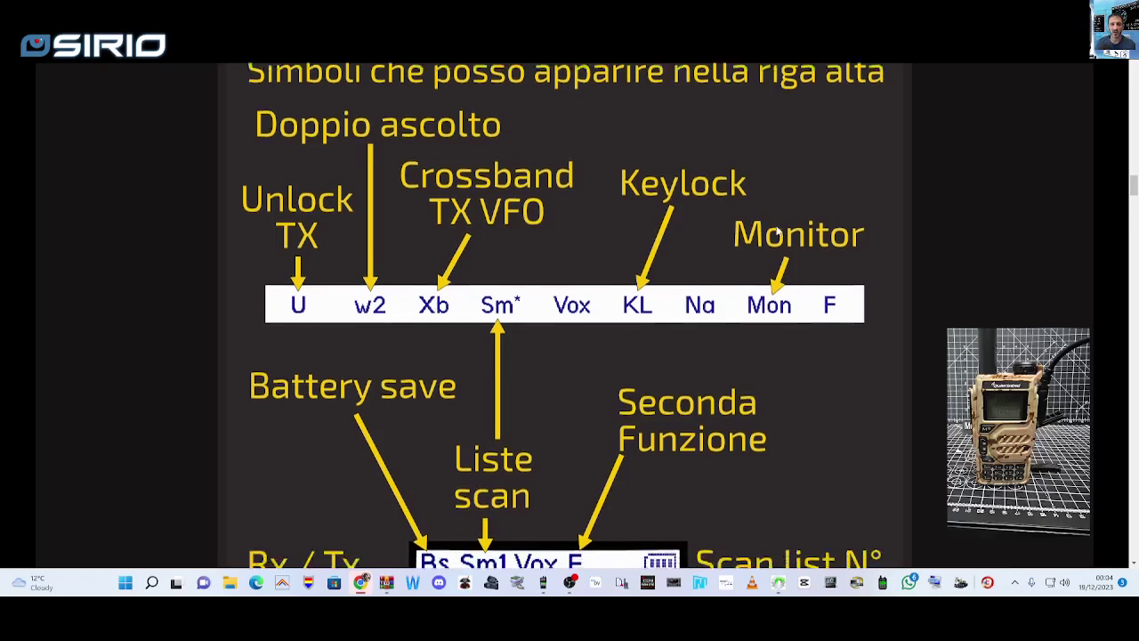
scroll(781, 200, "up", 1)
scroll(787, 215, "down", 3)
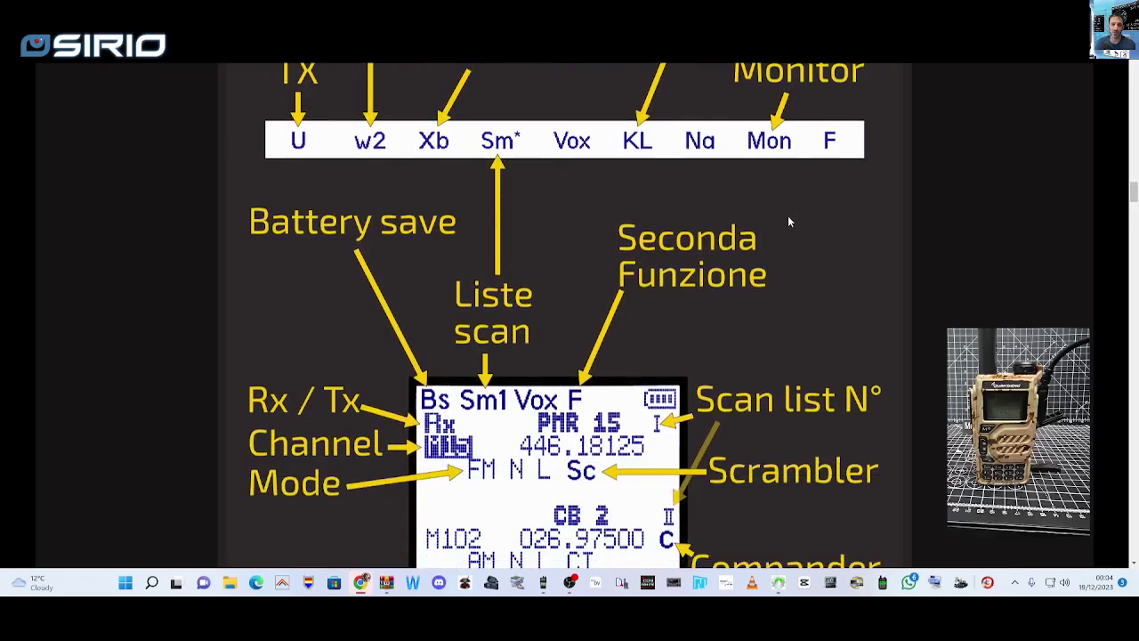
scroll(787, 215, "up", 1)
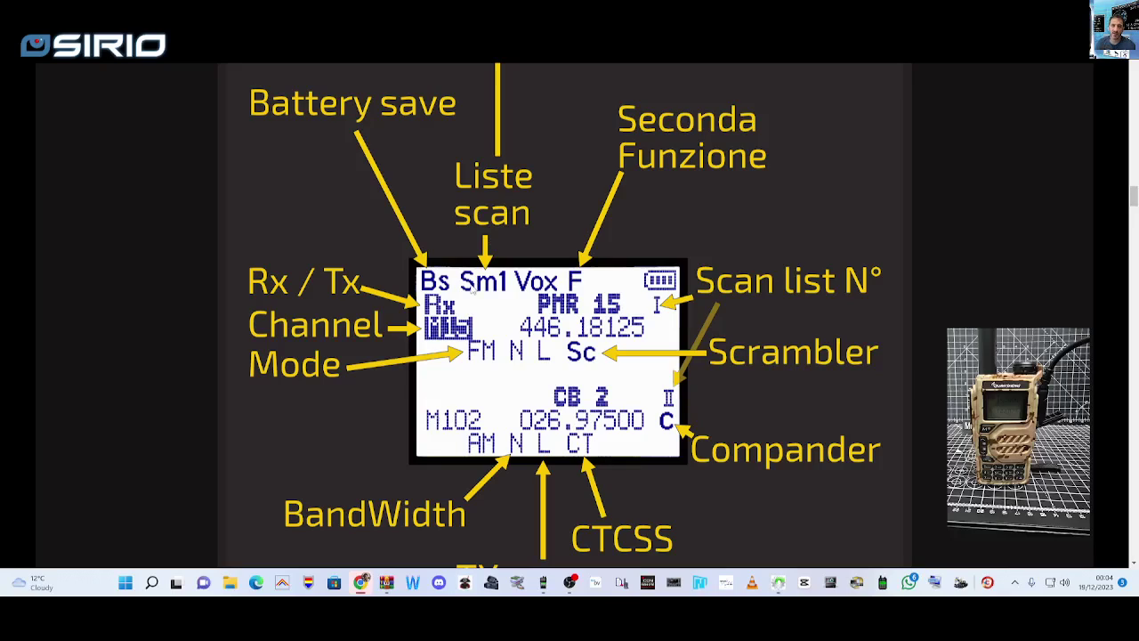
scroll(621, 225, "down", 1)
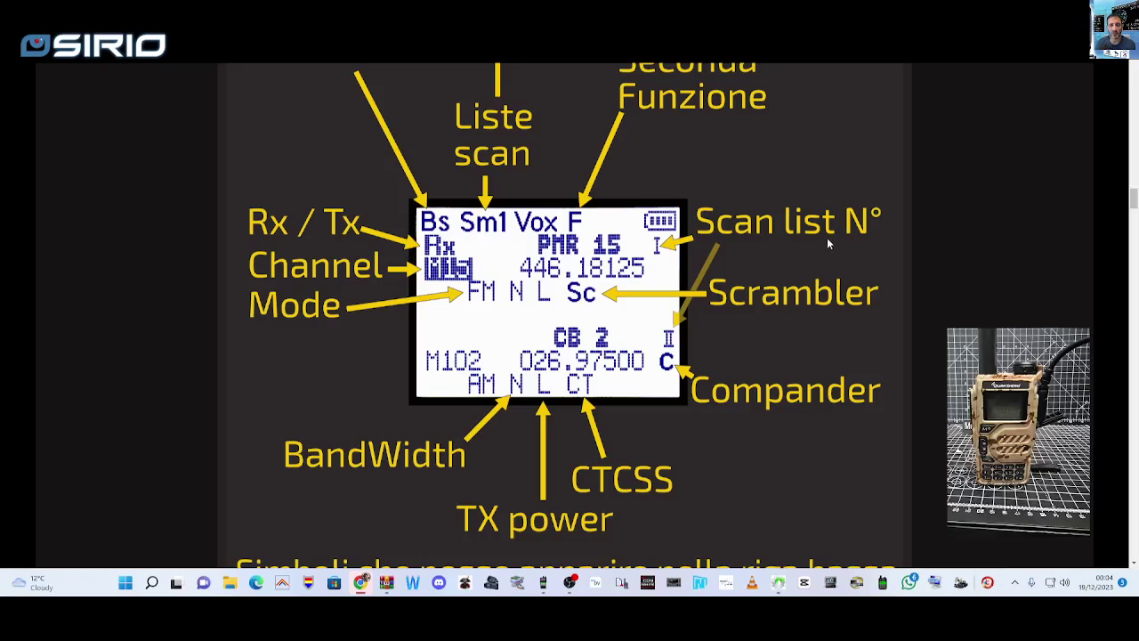
scroll(797, 225, "down", 1)
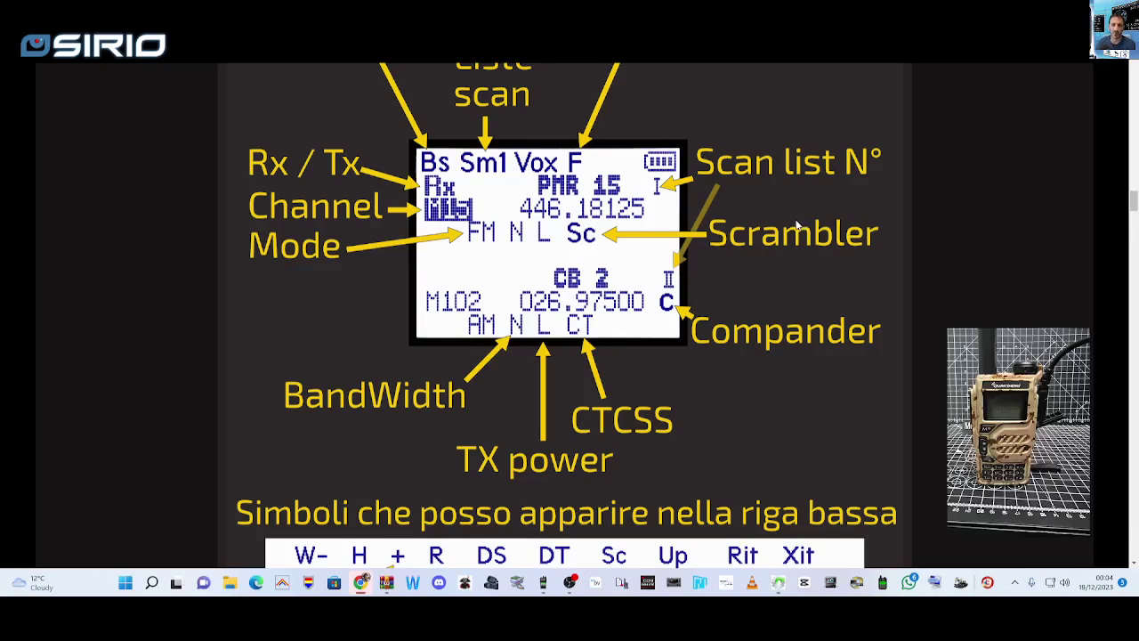
scroll(803, 227, "down", 1)
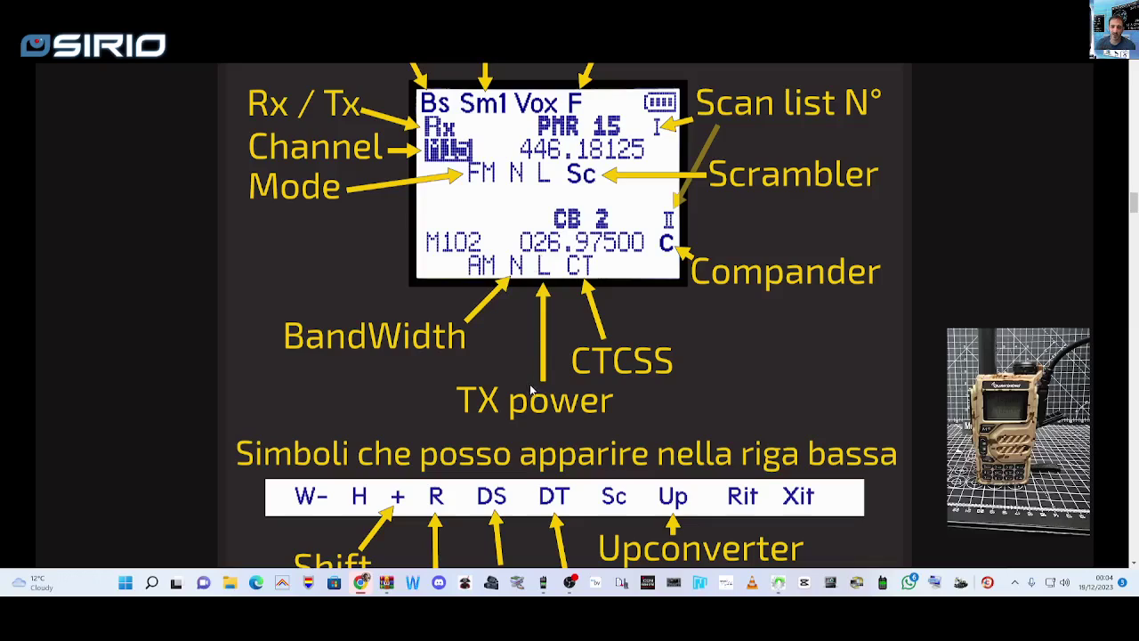
scroll(642, 231, "down", 1)
scroll(642, 231, "down", 3)
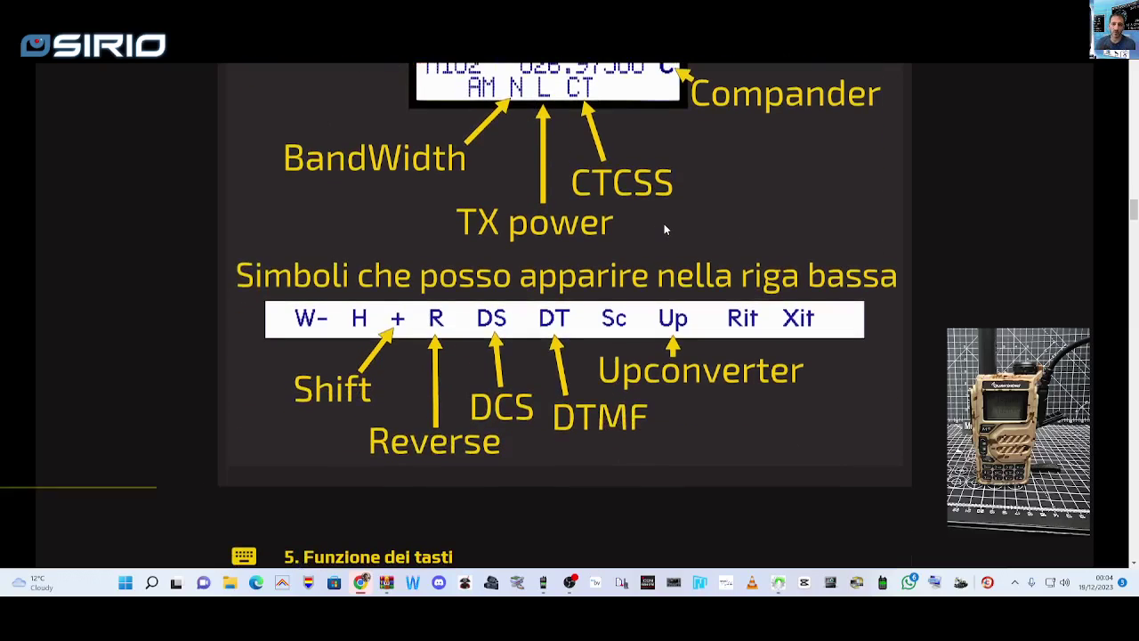
scroll(529, 238, "down", 1)
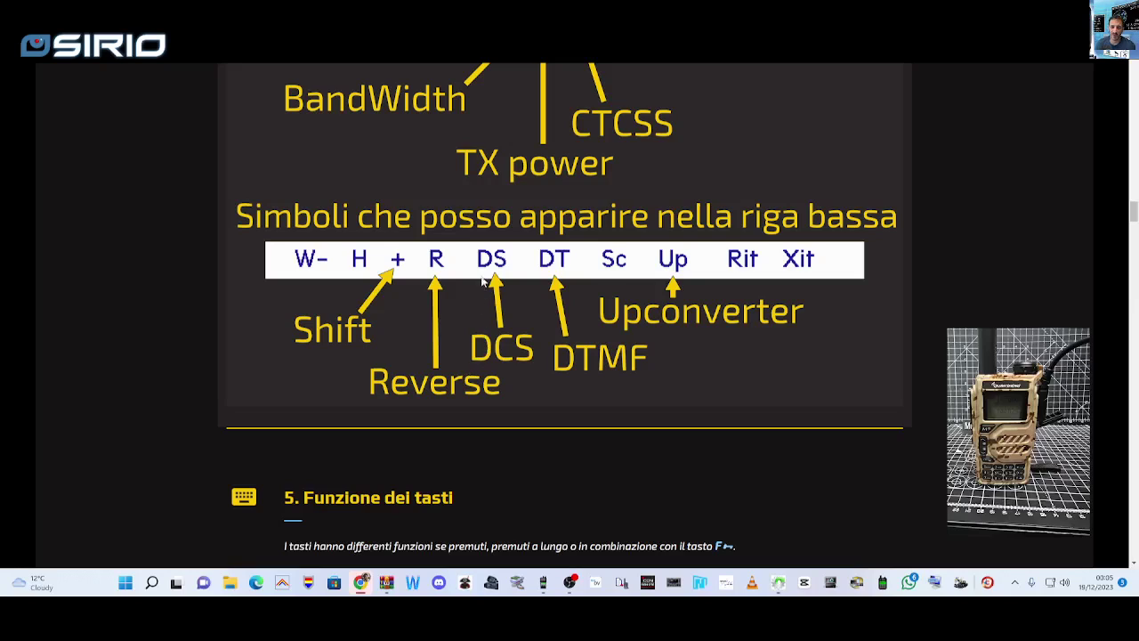
Review section 5 of the manual on key functions, from short and long presses through the programmable side keys in 5.4.
scroll(747, 272, "down", 2)
scroll(750, 267, "down", 7)
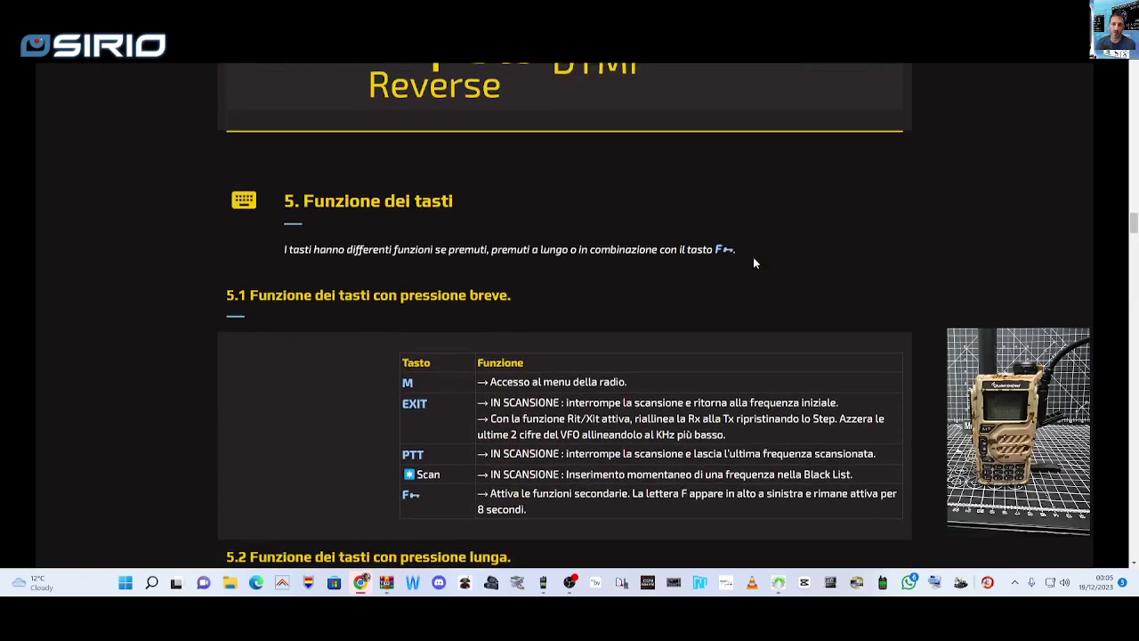
scroll(754, 255, "down", 4)
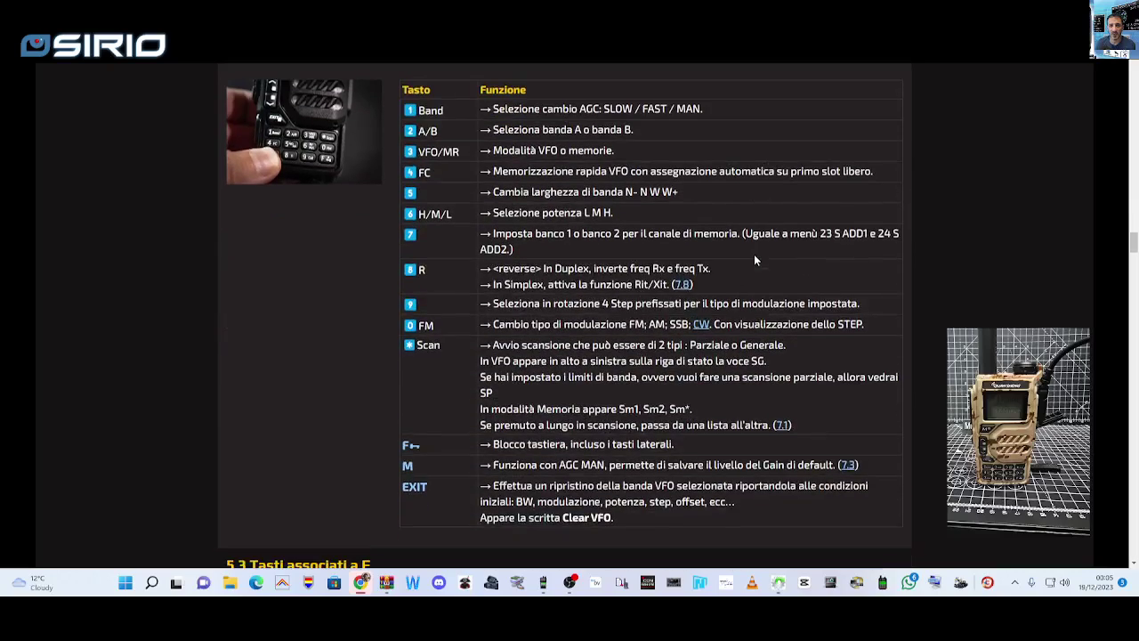
scroll(755, 254, "up", 3)
scroll(755, 254, "down", 8)
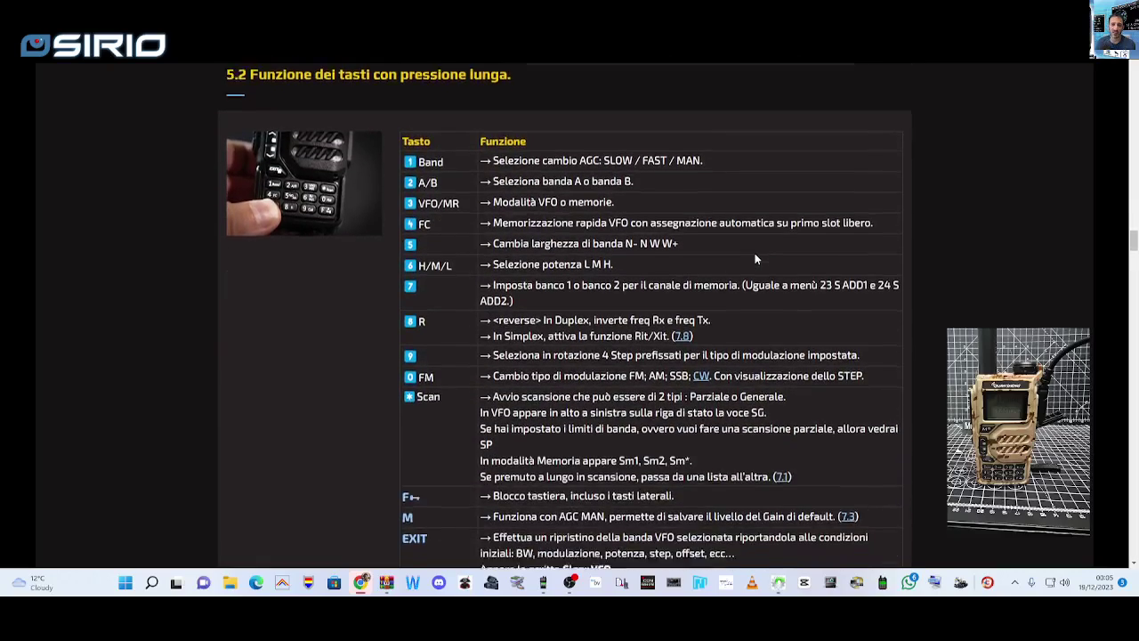
scroll(755, 253, "down", 8)
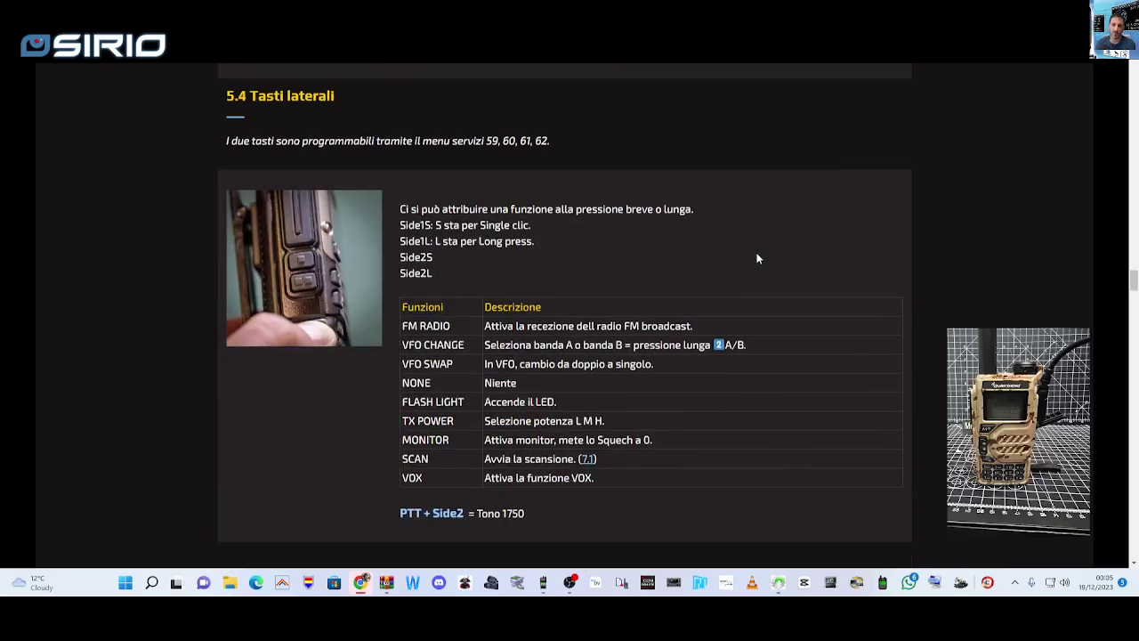
Examine the section 6.1 main menu table from SQL through S ADD2, including the W/N audio filter and bandwidth values.
scroll(755, 257, "down", 5)
scroll(756, 258, "down", 3)
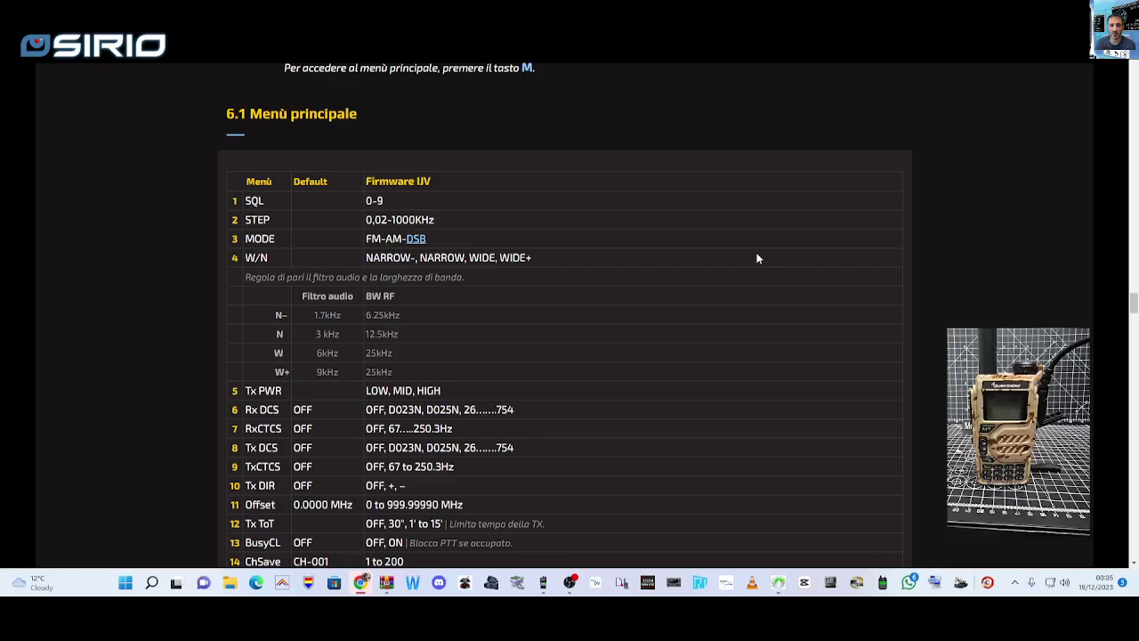
scroll(766, 259, "down", 5)
scroll(805, 255, "up", 7)
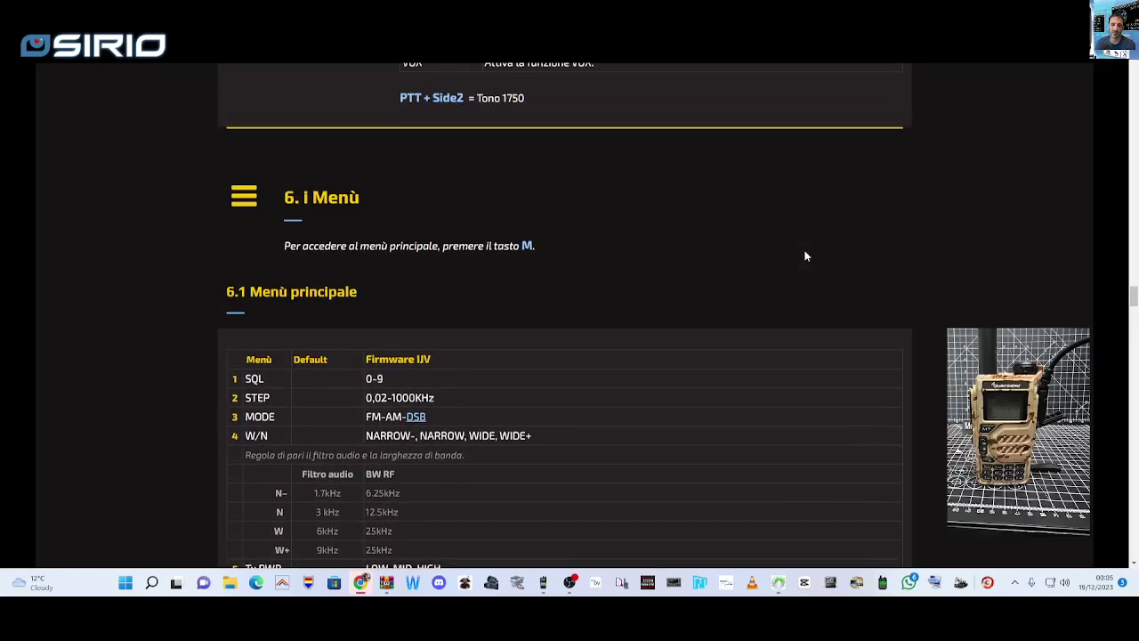
scroll(718, 225, "down", 4)
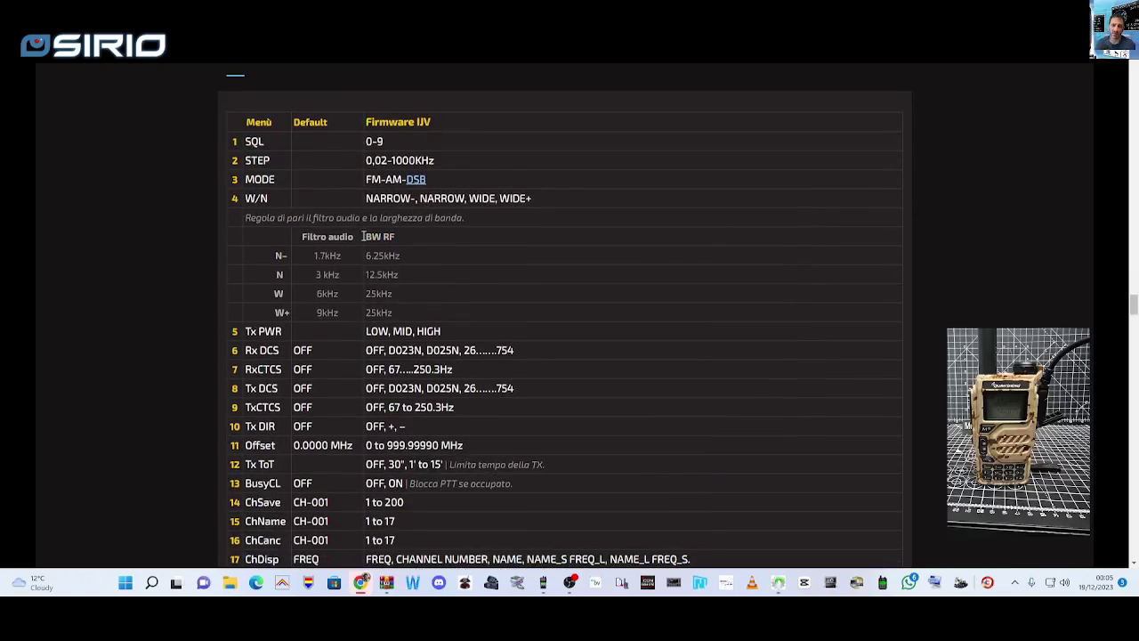
scroll(614, 178, "down", 3)
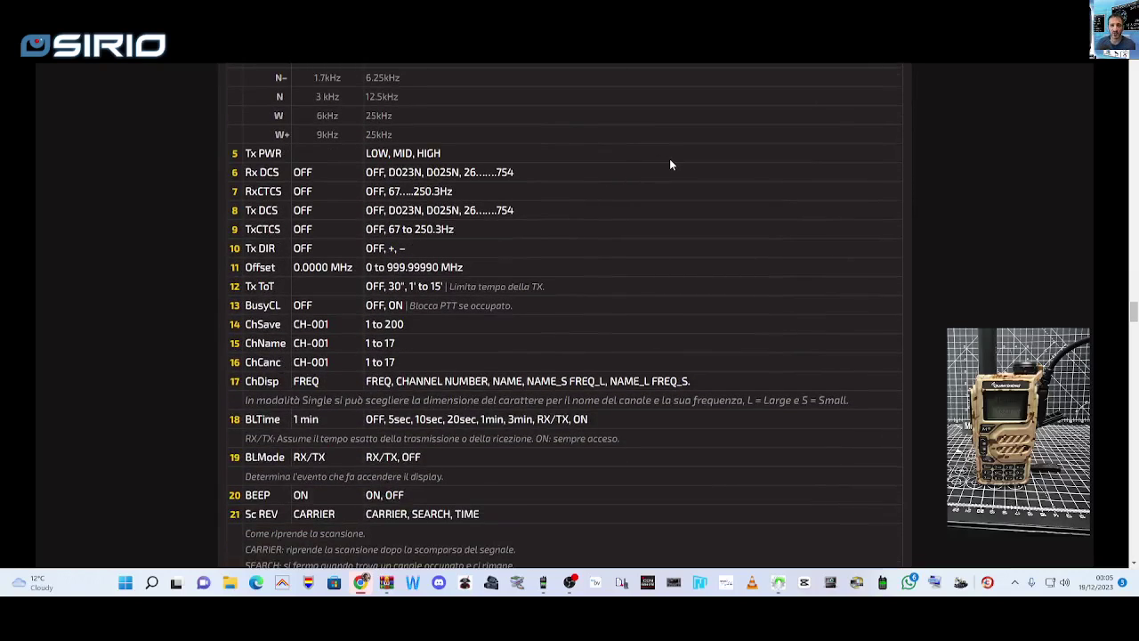
scroll(507, 253, "down", 2)
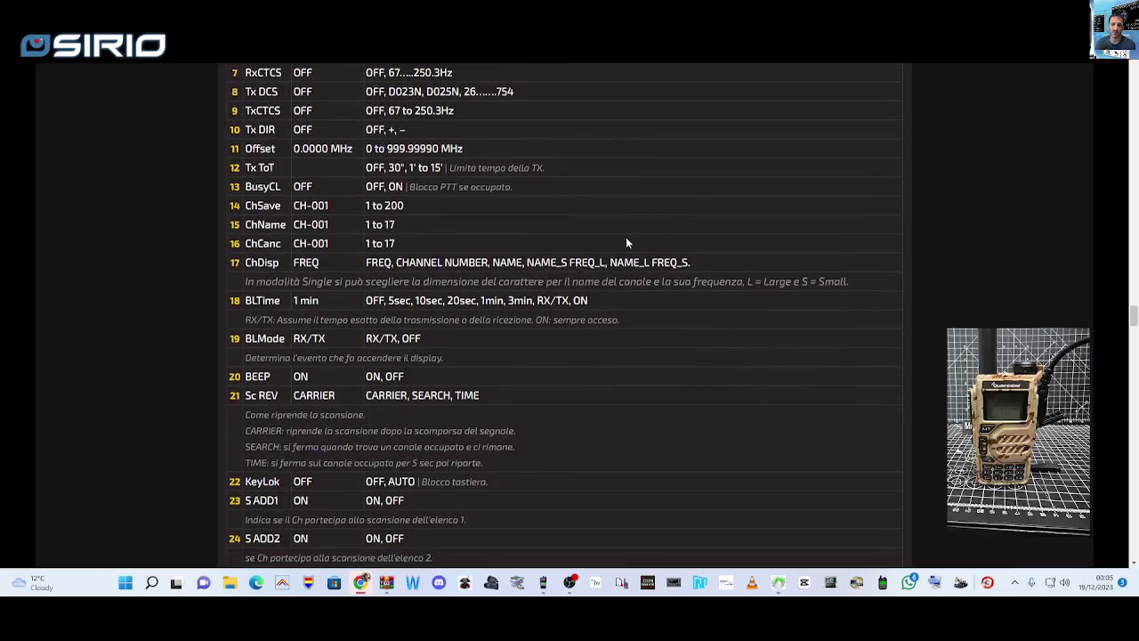
scroll(587, 231, "down", 1)
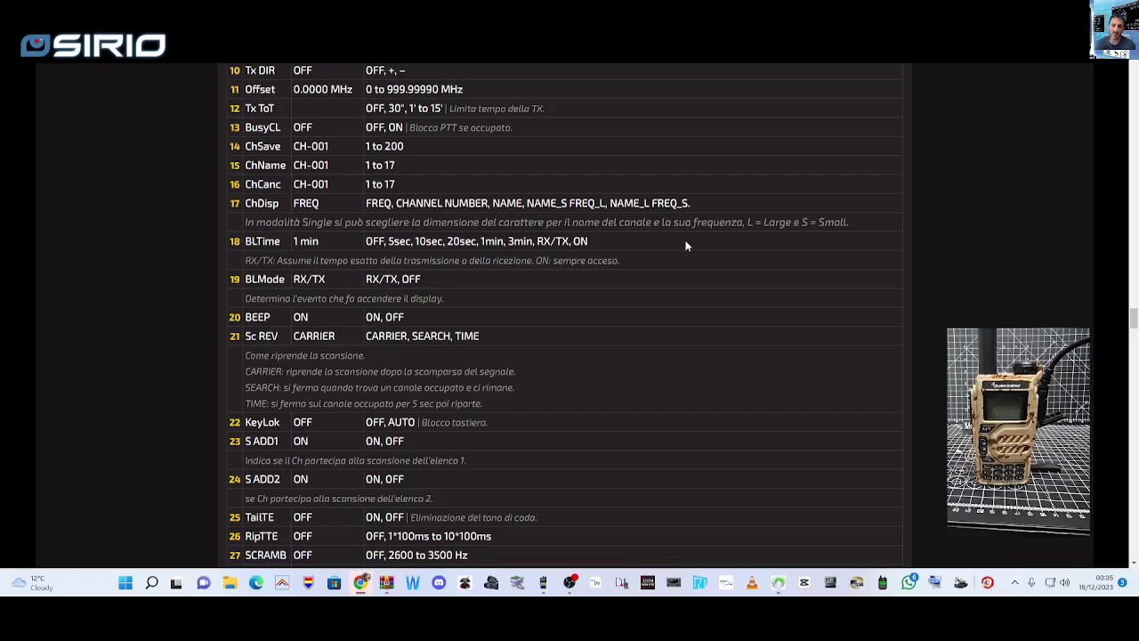
scroll(641, 233, "down", 2)
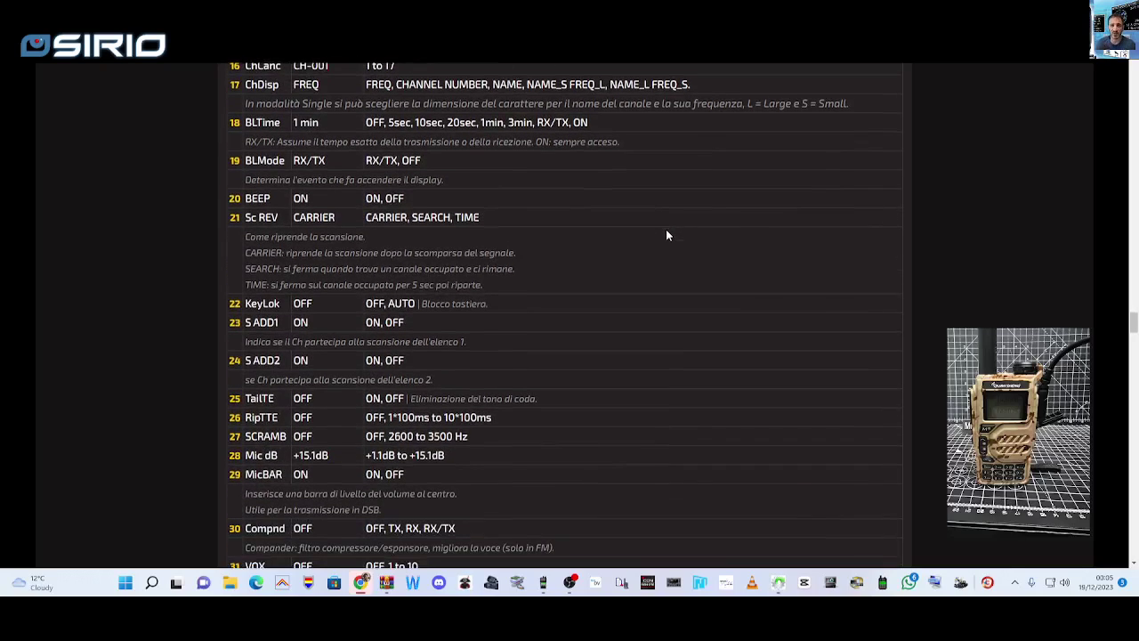
scroll(540, 235, "down", 2)
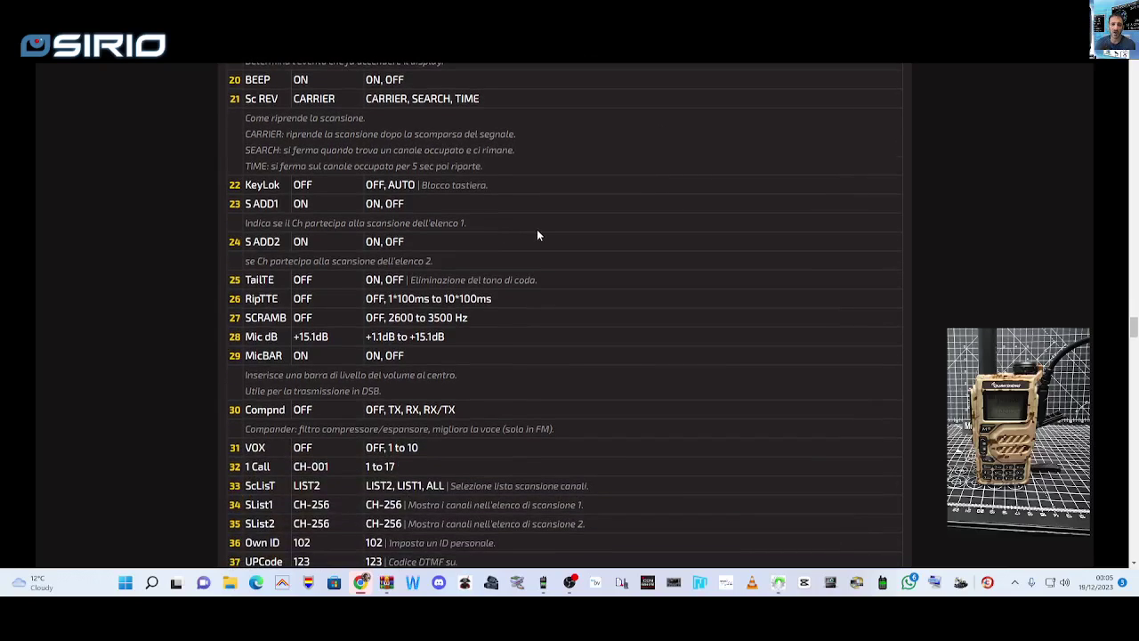
Examine the remaining main menu entries from TailTE through DualRX, including the DTMF, SatCom, UpConv and Preset settings.
scroll(583, 233, "down", 1)
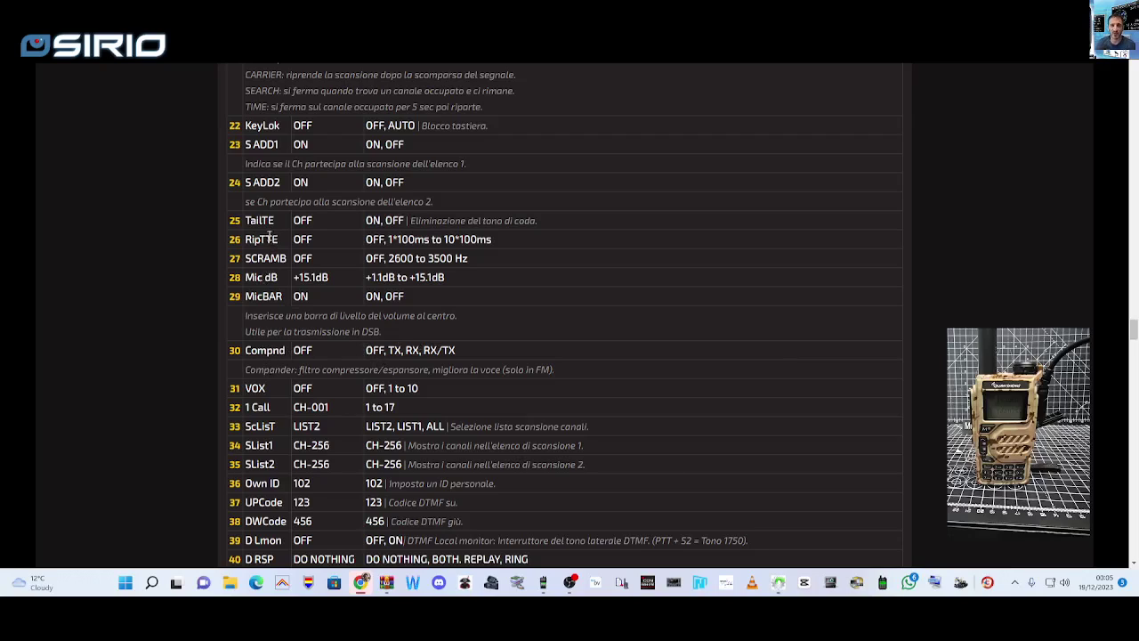
scroll(724, 205, "down", 2)
scroll(725, 206, "down", 2)
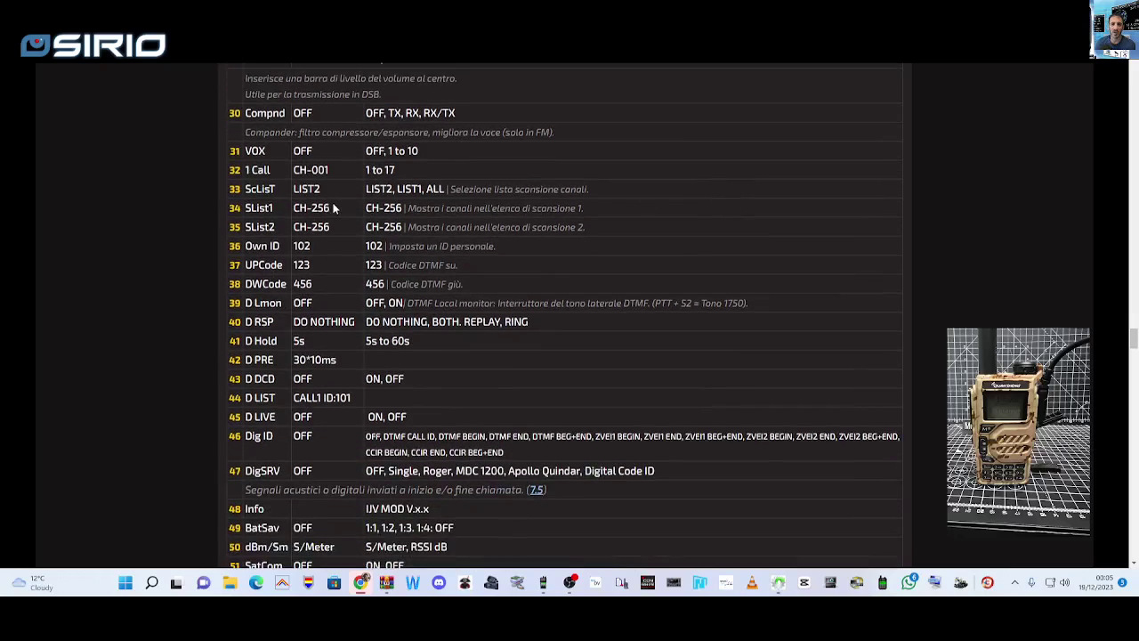
scroll(659, 267, "down", 3)
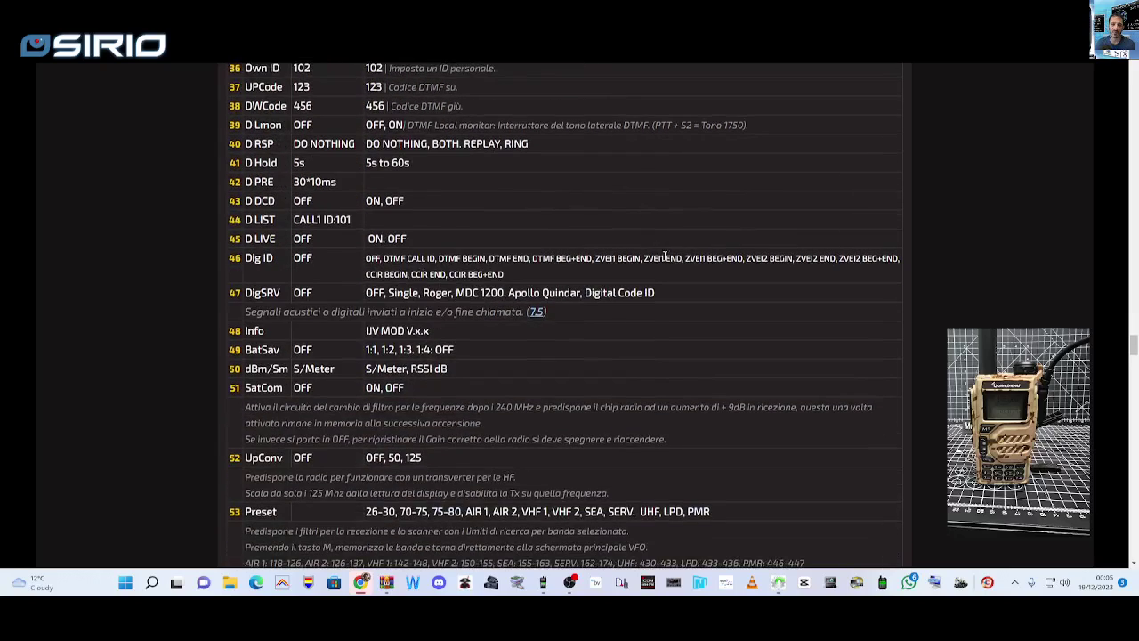
scroll(698, 252, "down", 1)
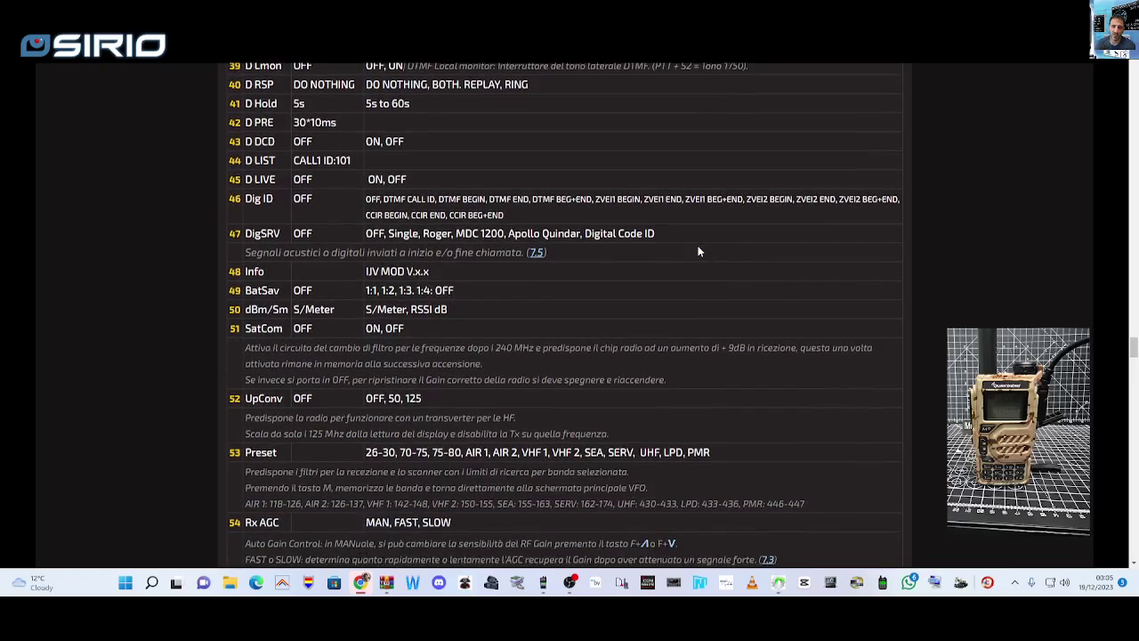
scroll(698, 252, "down", 4)
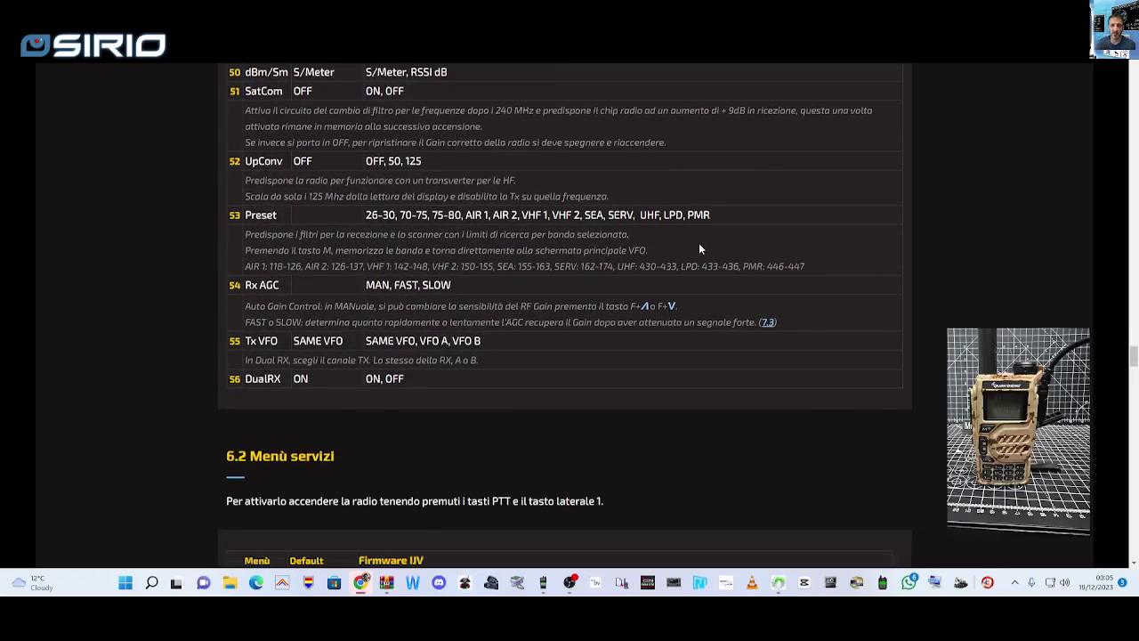
Review the section 6.2 service menu entries from RESET through SqlRss and the notes in section 6.3.
scroll(622, 254, "down", 7)
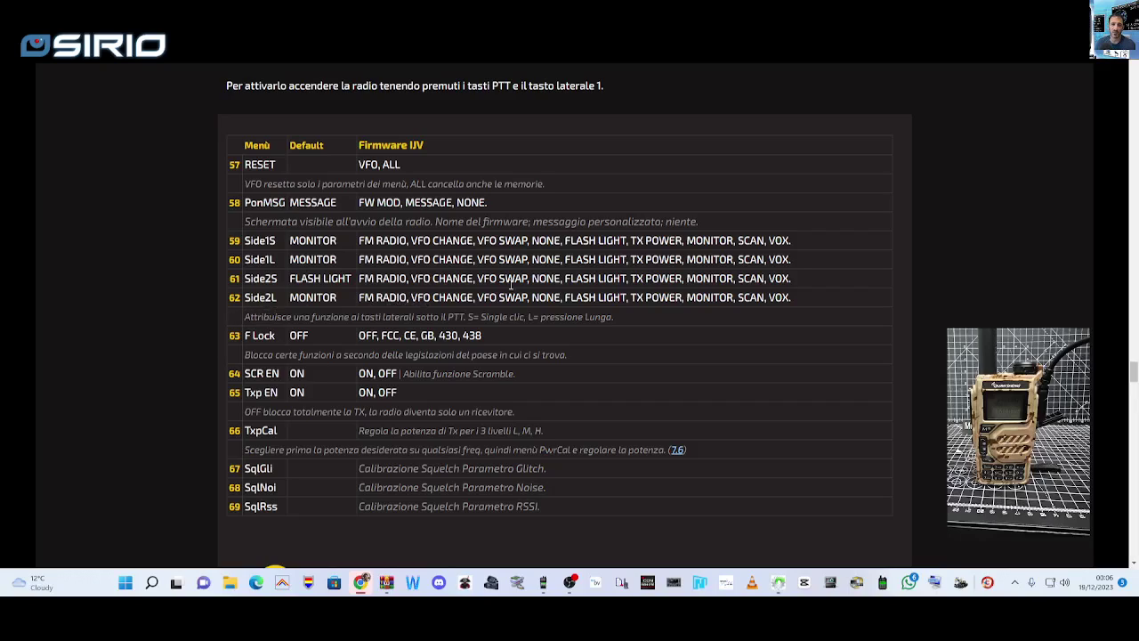
scroll(487, 257, "down", 3)
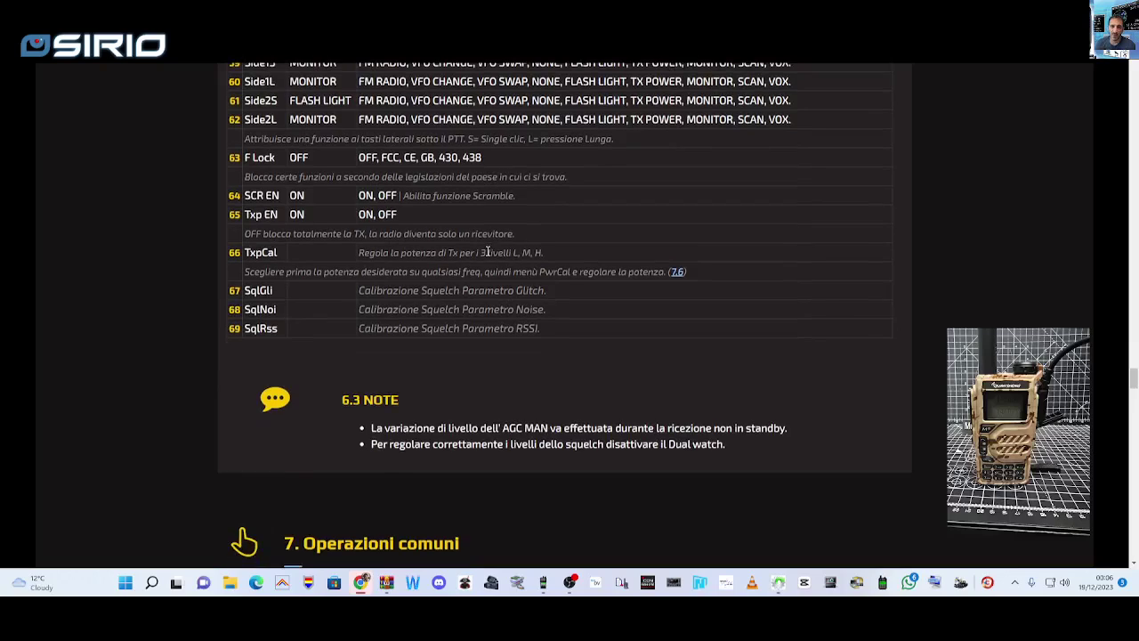
scroll(492, 258, "up", 4)
scroll(493, 258, "down", 10)
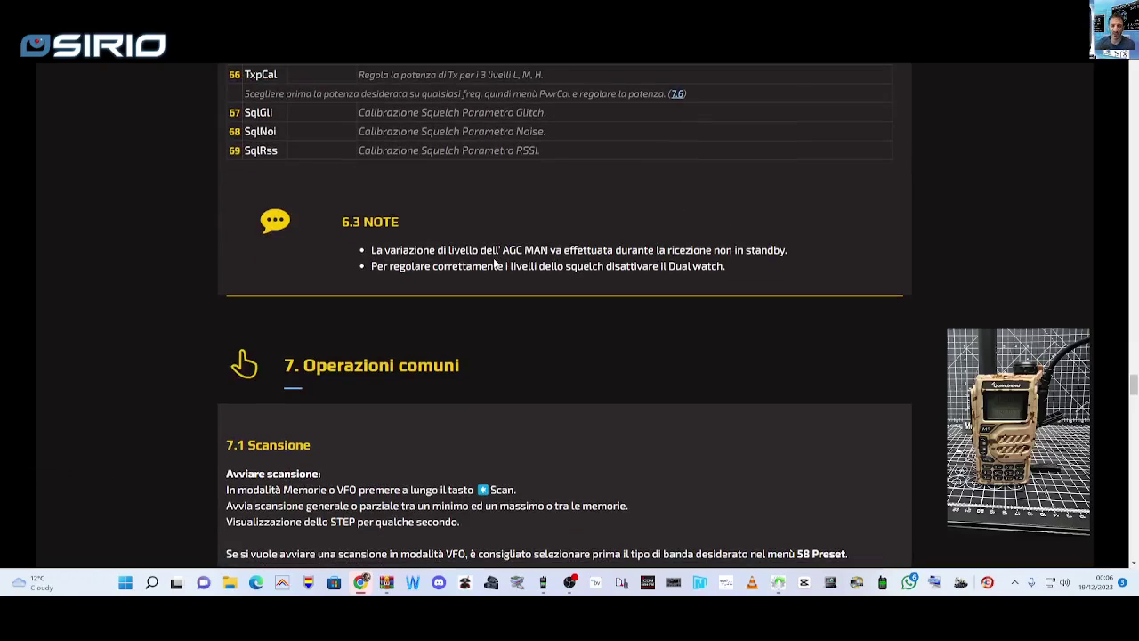
Review the common operations in section 7, covering partial scanning, RF Gain adjustment and entering frequencies above 1000 MHz.
scroll(498, 263, "down", 5)
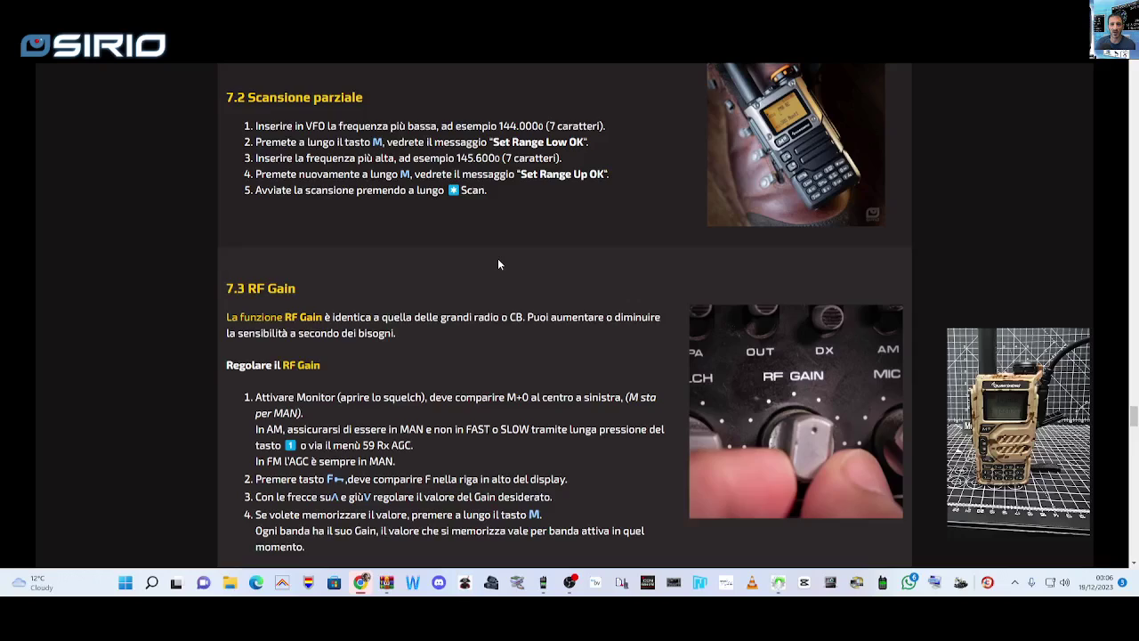
scroll(499, 263, "up", 2)
scroll(499, 263, "down", 4)
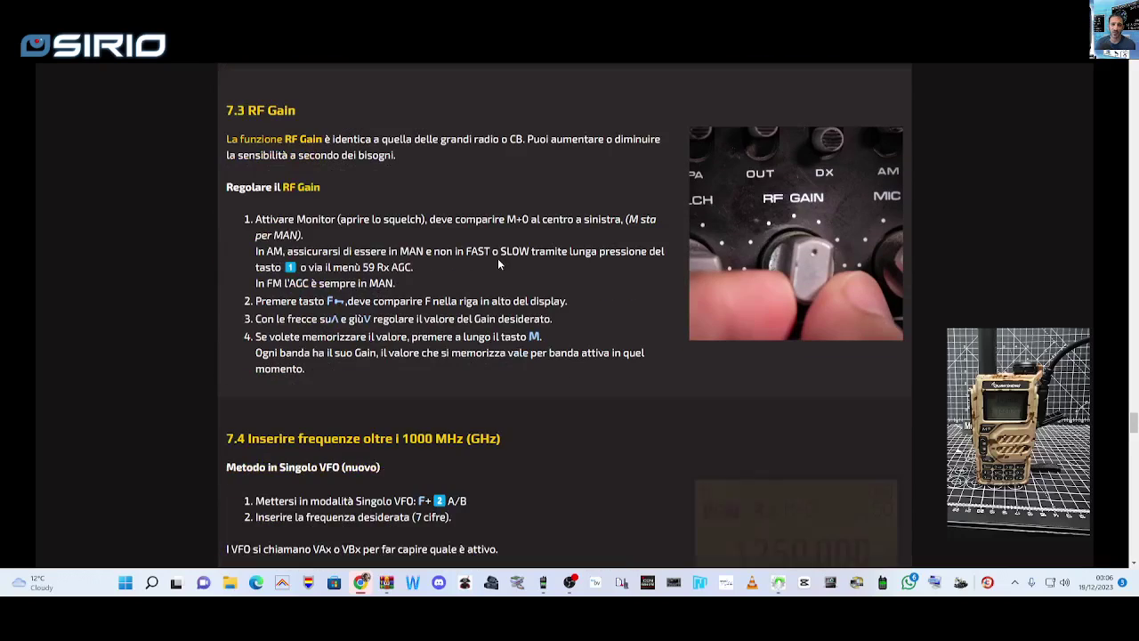
scroll(498, 263, "down", 4)
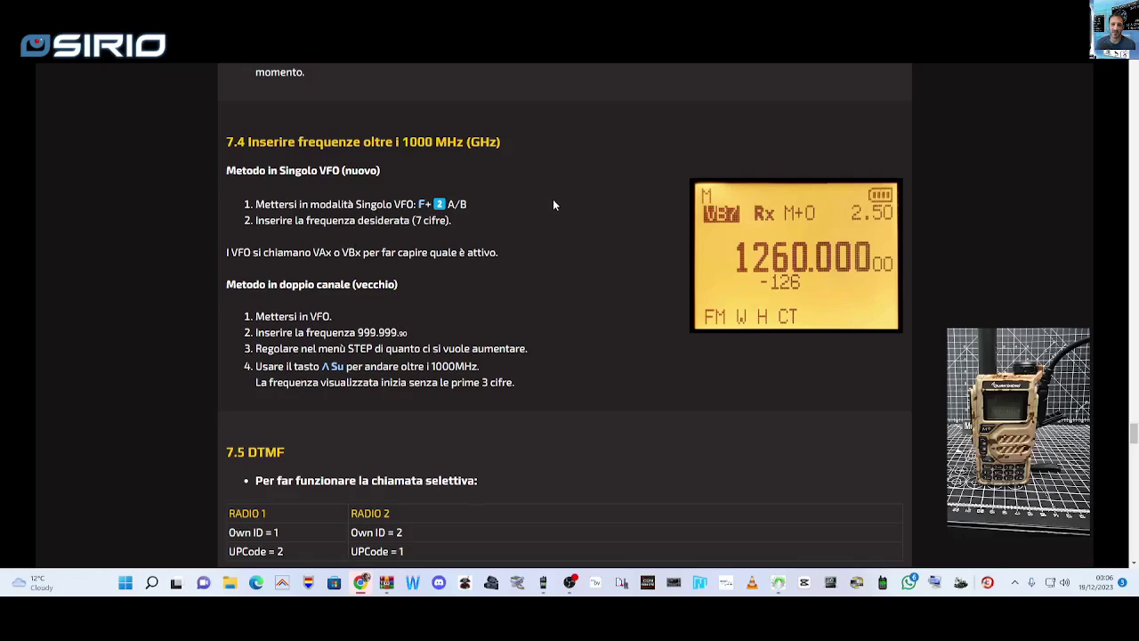
scroll(553, 204, "up", 5)
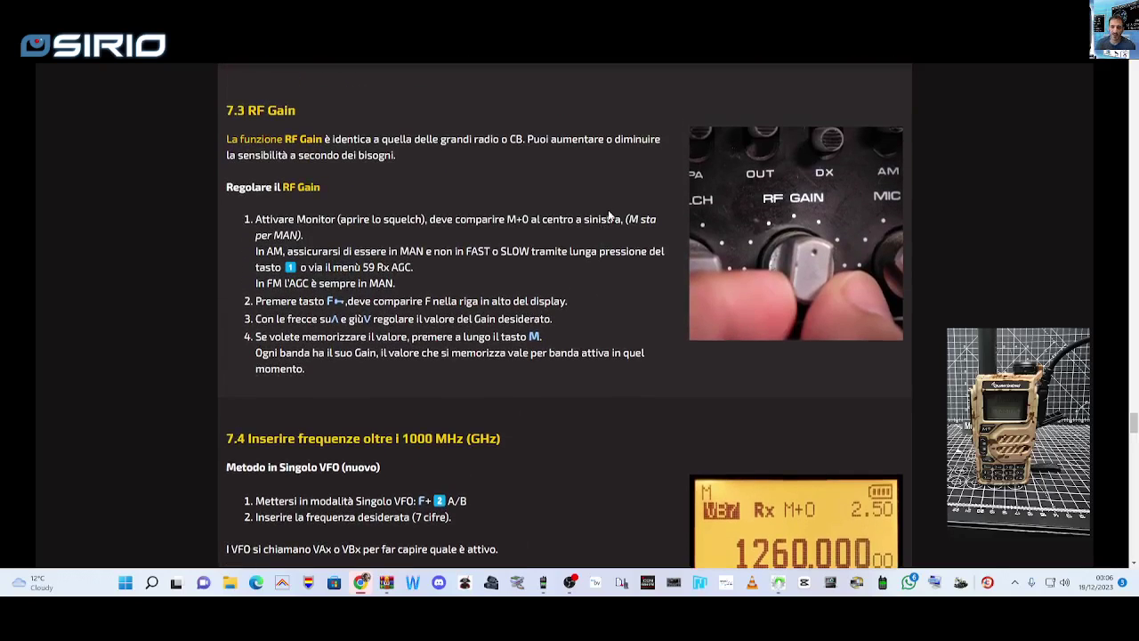
scroll(371, 265, "down", 3)
scroll(402, 312, "down", 1)
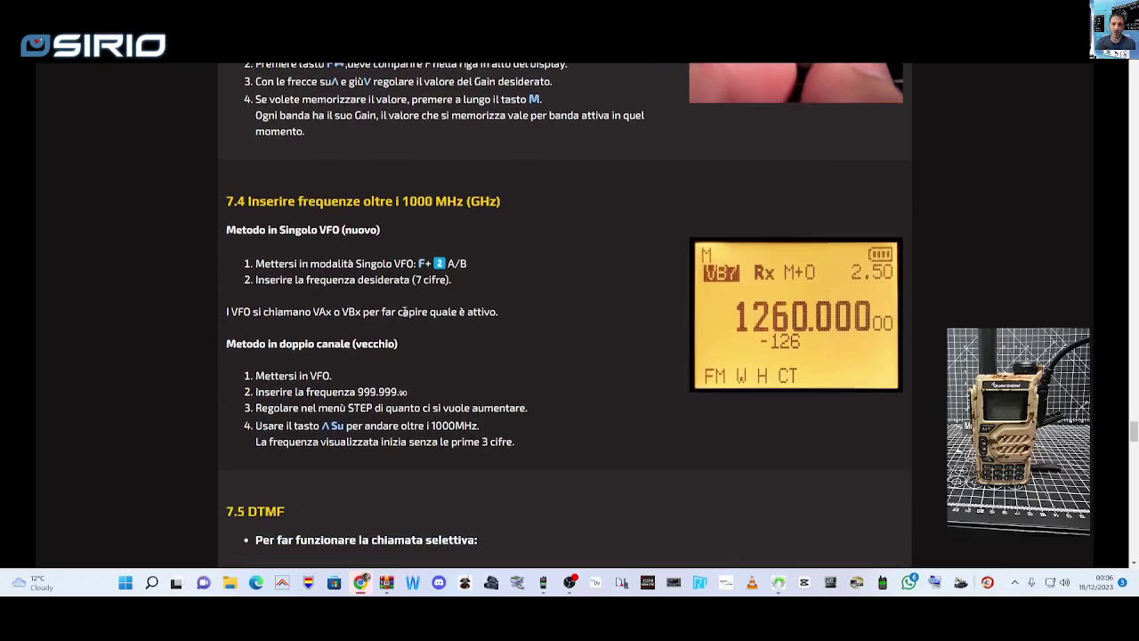